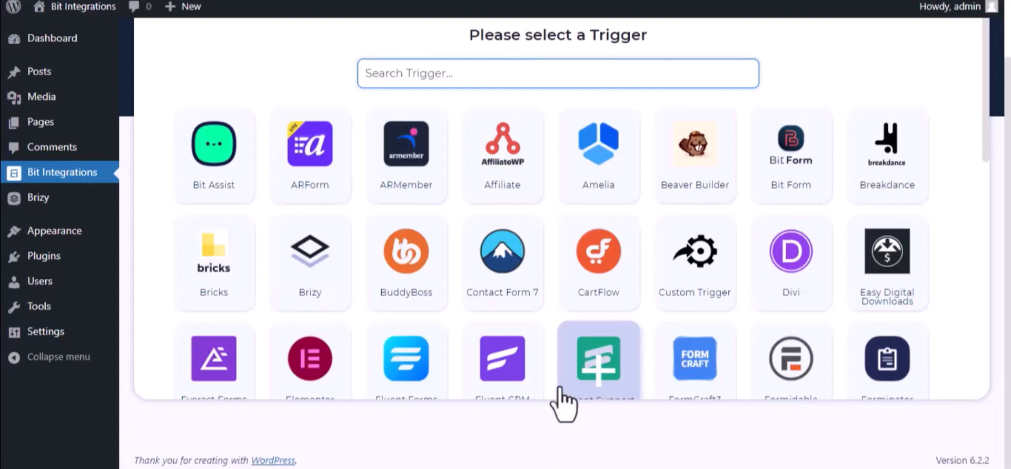
Make Brizy the trigger with the form 'Bit Integrations->1' selected, then continue.
{"action": "type", "text": "bri"}
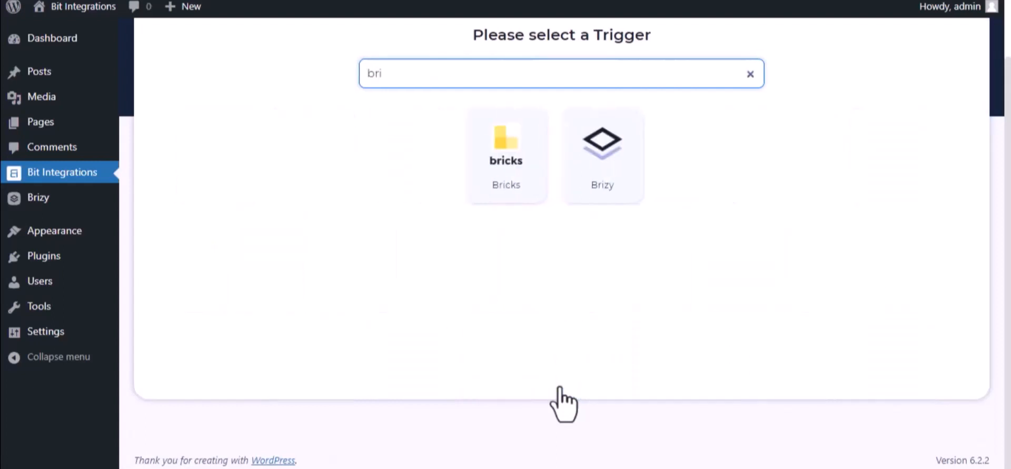
{"action": "left_click", "coordinate": [592, 189]}
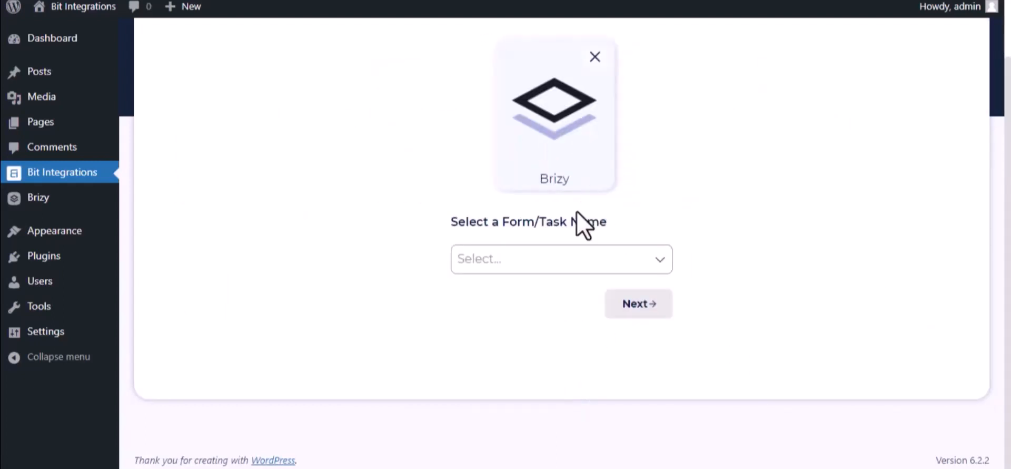
{"action": "left_click", "coordinate": [568, 255]}
{"action": "left_click", "coordinate": [552, 300]}
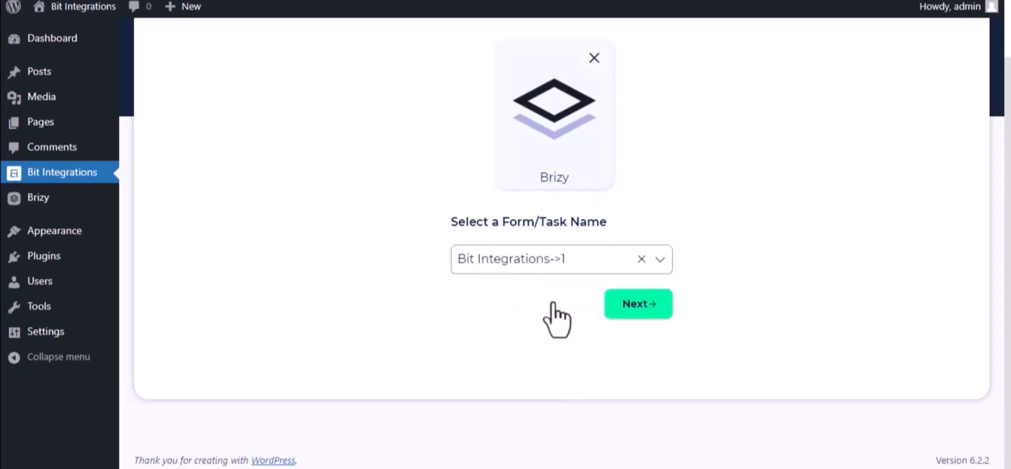
{"action": "left_click", "coordinate": [655, 309]}
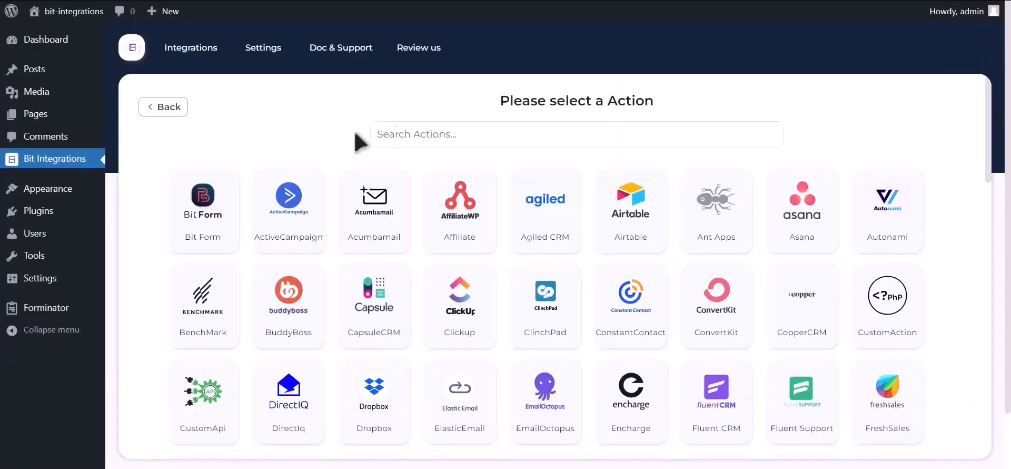
Search actions for 'google con', select Google Contacts, and highlight the client id instructions.
{"action": "left_click", "coordinate": [489, 133]}
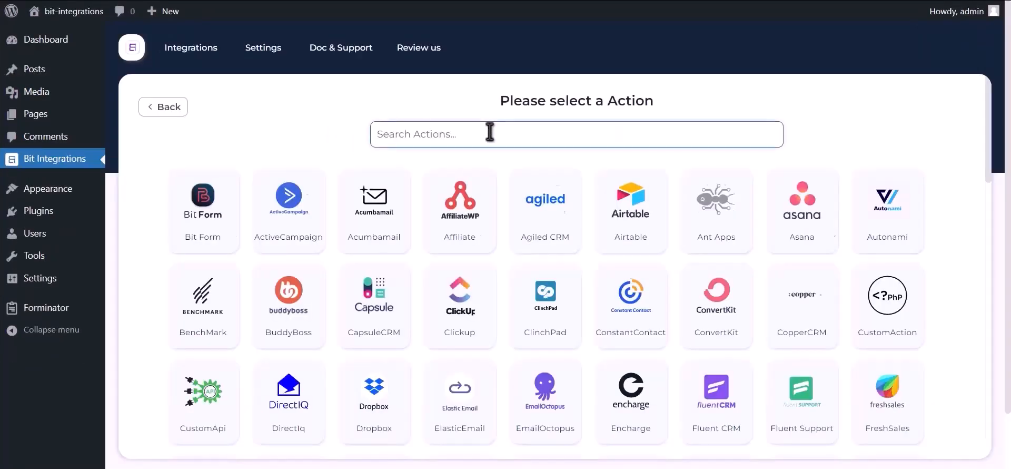
{"action": "type", "text": "google contacts"}
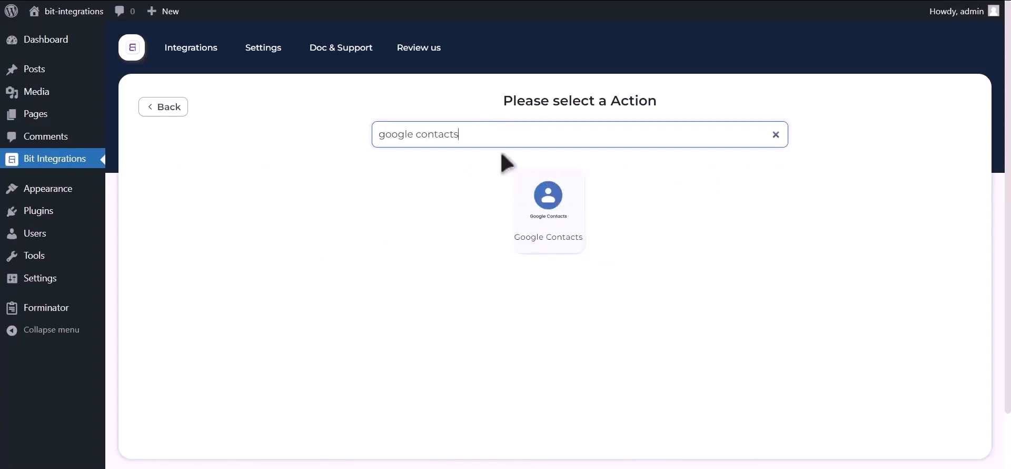
{"action": "left_click", "coordinate": [542, 226]}
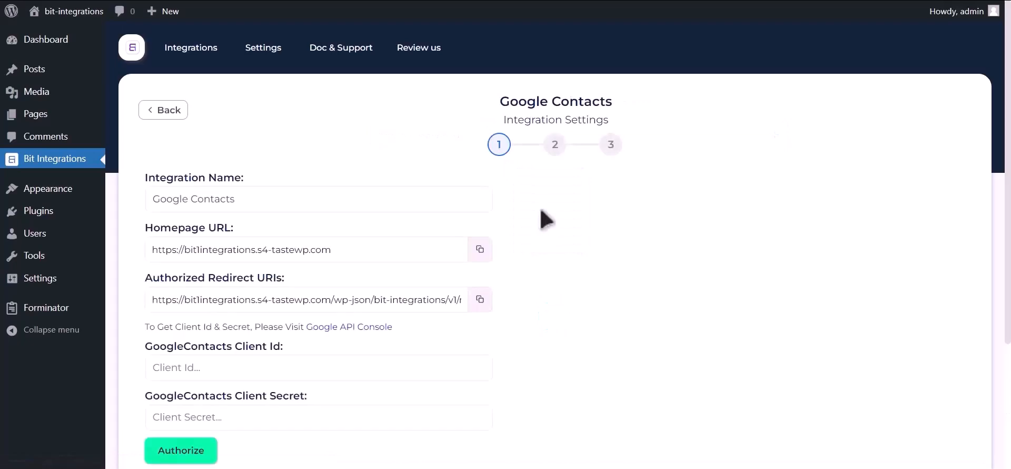
{"action": "left_click_drag", "start_coordinate": [145, 327], "coordinate": [311, 329]}
From the Google API Console link, create a new project named 'Bit Integrations'.
{"action": "left_click", "coordinate": [357, 330]}
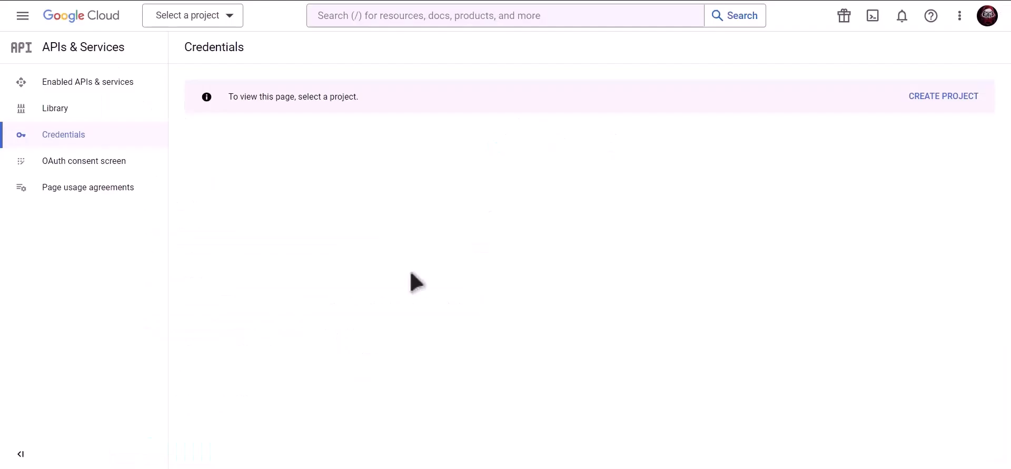
{"action": "left_click", "coordinate": [946, 100]}
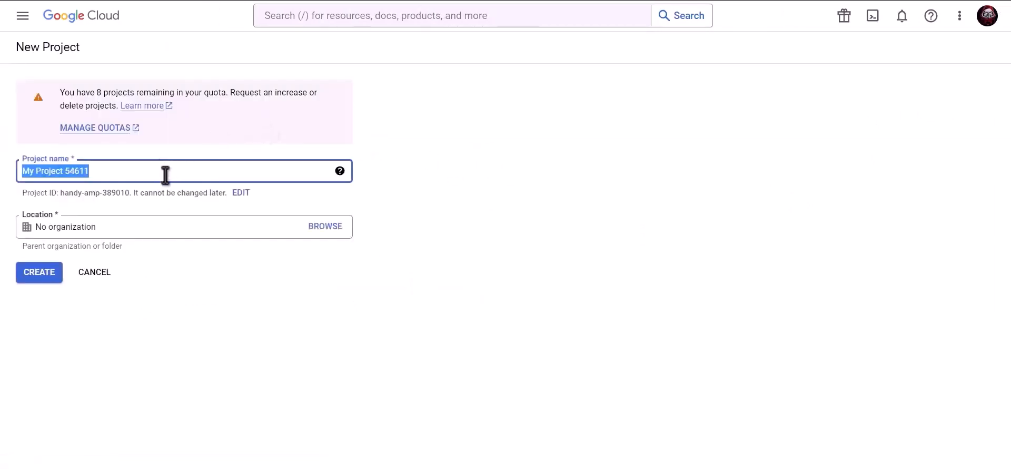
{"action": "type", "text": "Bit Integrations"}
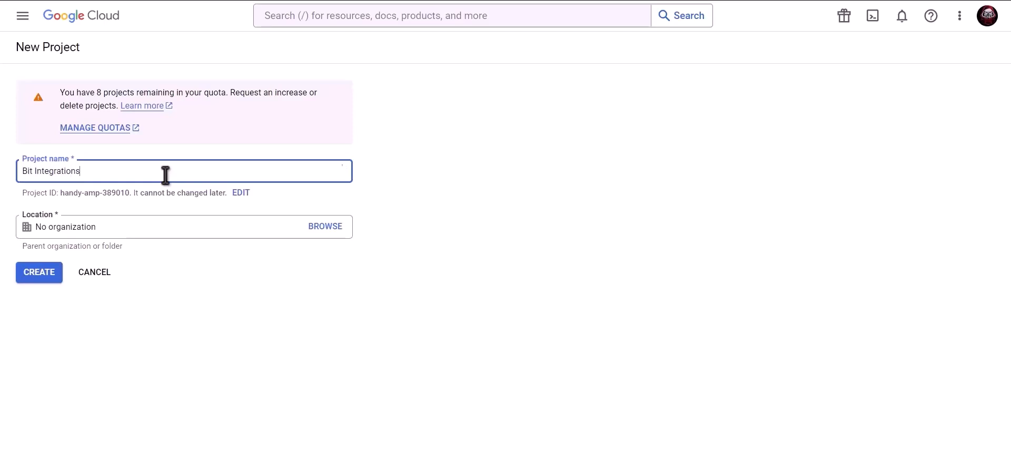
{"action": "left_click", "coordinate": [40, 272]}
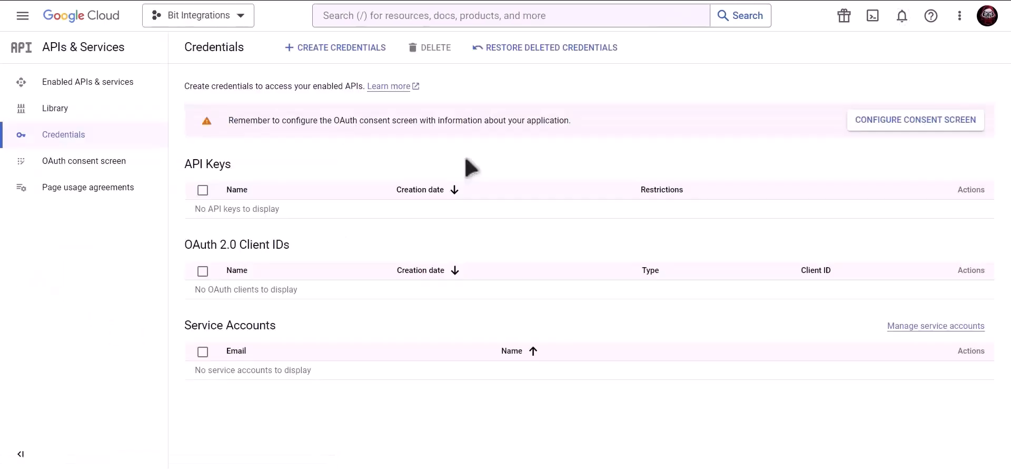
Find the Contacts API by searching 'Google contacts api' and enable it.
{"action": "left_click", "coordinate": [465, 16]}
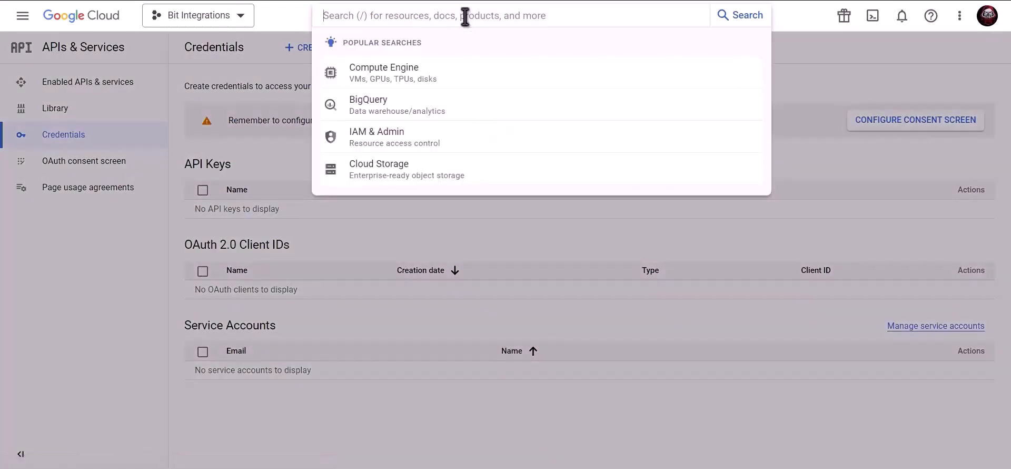
{"action": "type", "text": "Google co"}
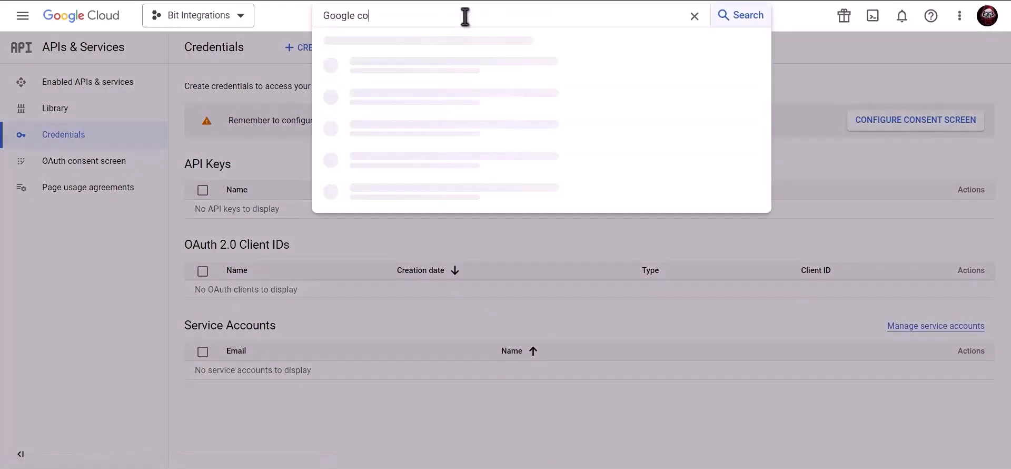
{"action": "type", "text": "ntacts api"}
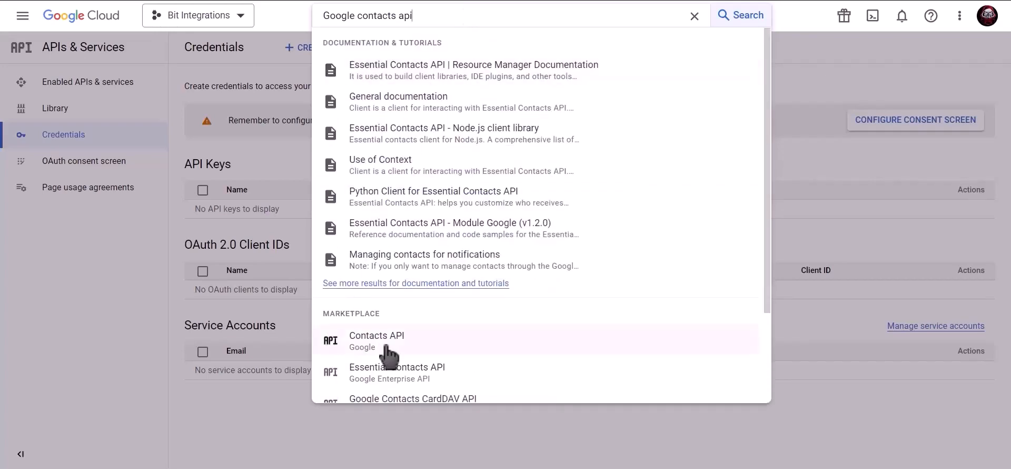
{"action": "left_click", "coordinate": [412, 338]}
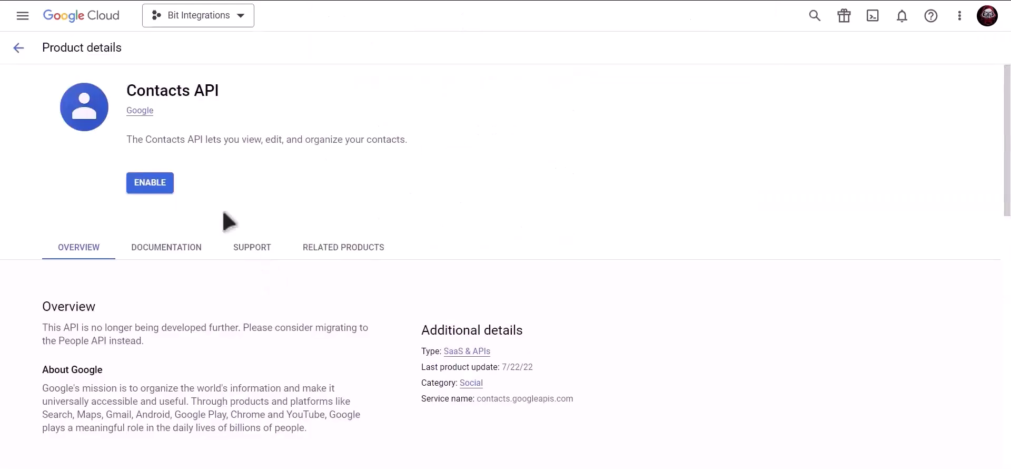
{"action": "left_click", "coordinate": [150, 190]}
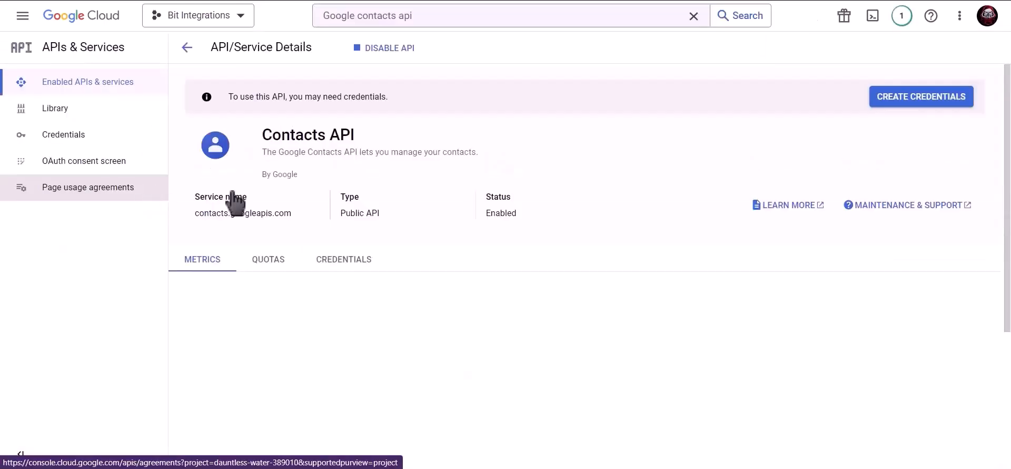
Search for the Google People API and enable it too.
{"action": "left_click", "coordinate": [442, 17]}
{"action": "left_click_drag", "start_coordinate": [442, 15], "coordinate": [313, 18]}
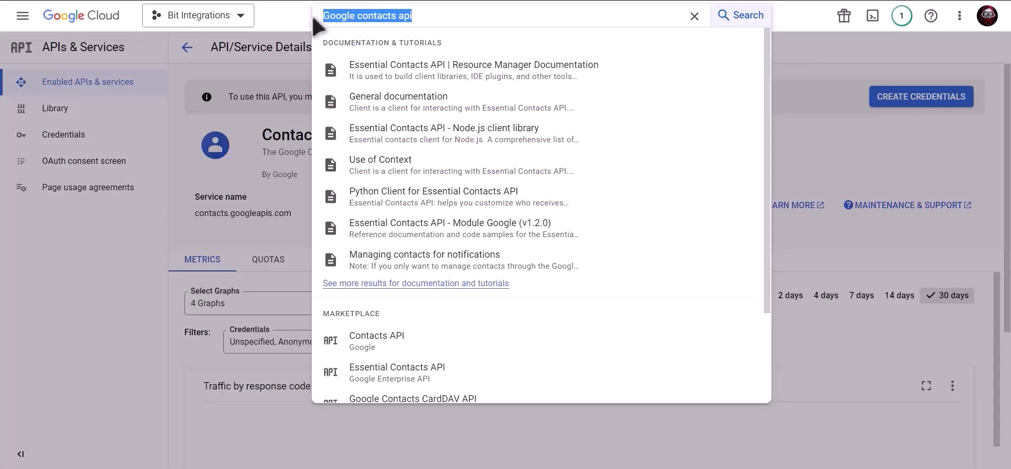
{"action": "type", "text": "google"}
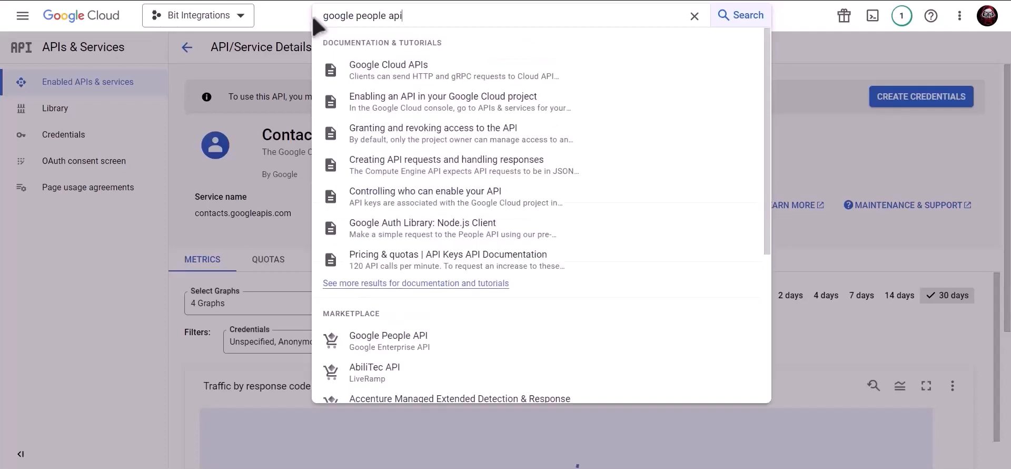
{"action": "left_click", "coordinate": [427, 347]}
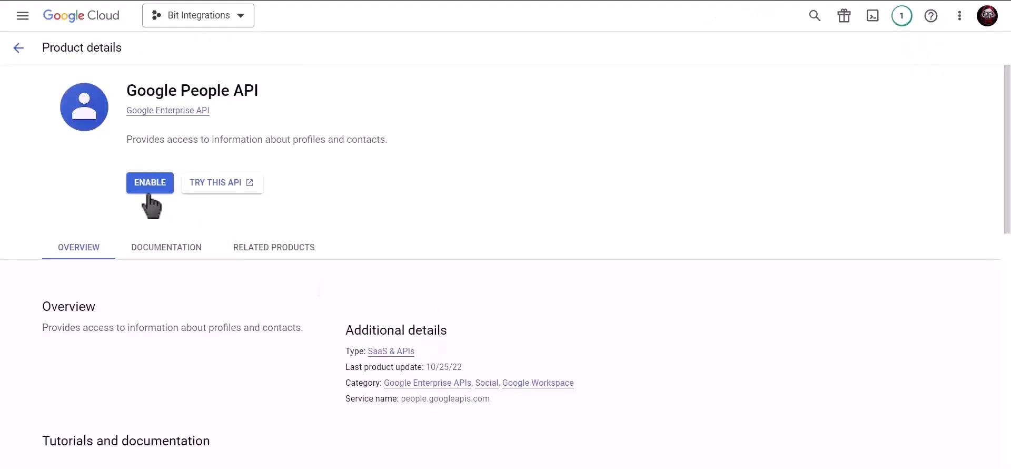
{"action": "left_click", "coordinate": [138, 192]}
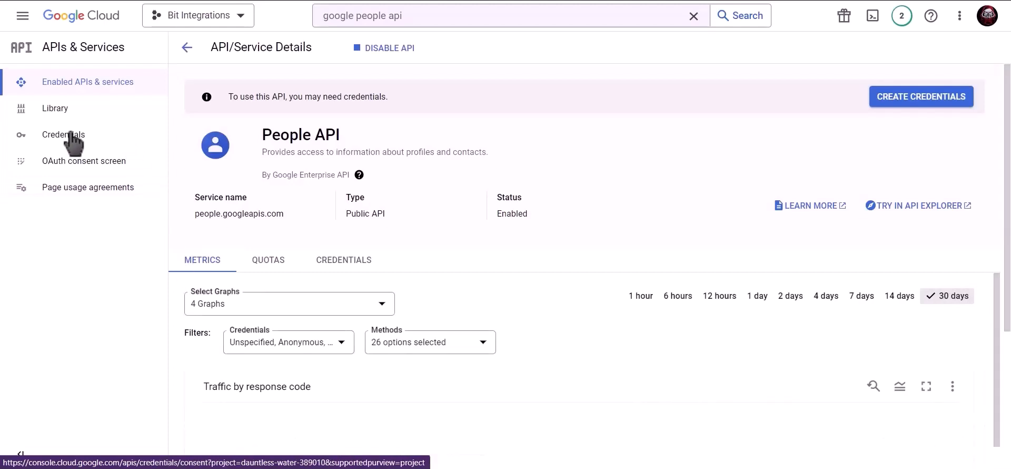
Set up an External OAuth consent screen with app name, support email and developer contact email.
{"action": "left_click", "coordinate": [105, 135]}
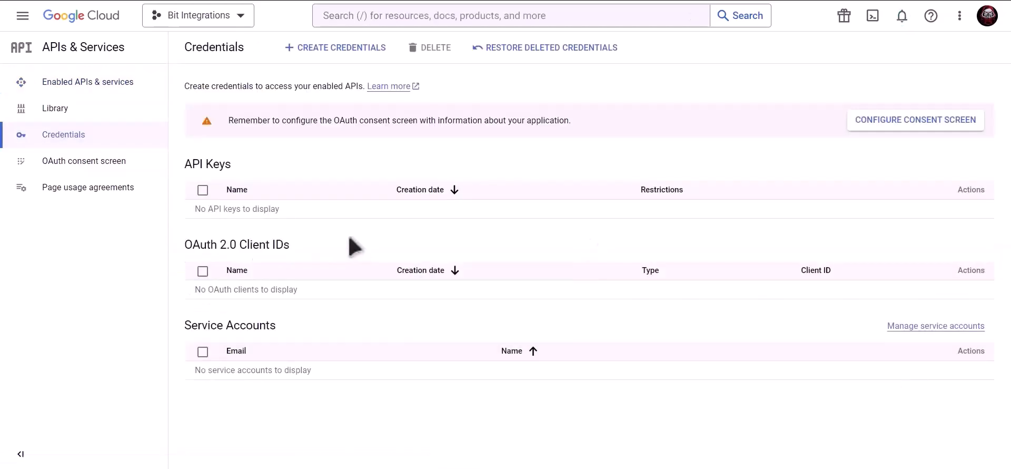
{"action": "left_click", "coordinate": [877, 126]}
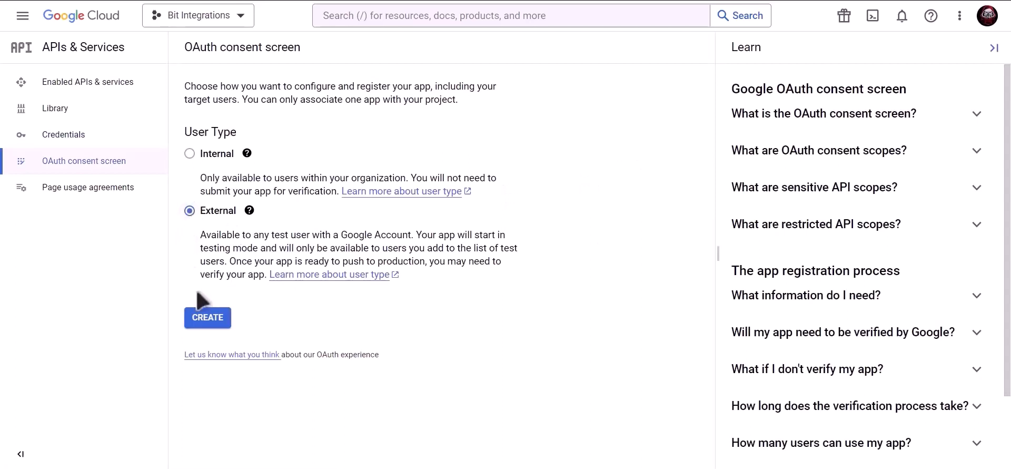
{"action": "left_click", "coordinate": [212, 324]}
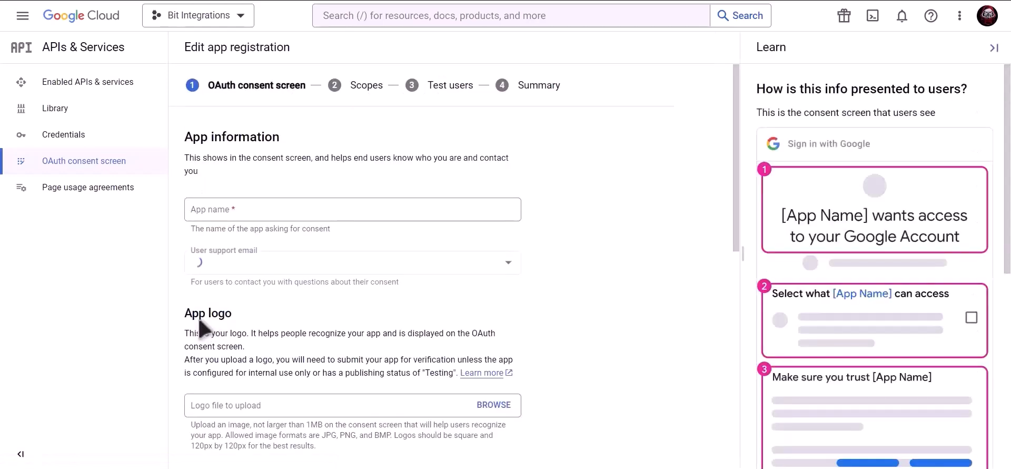
{"action": "left_click", "coordinate": [276, 213]}
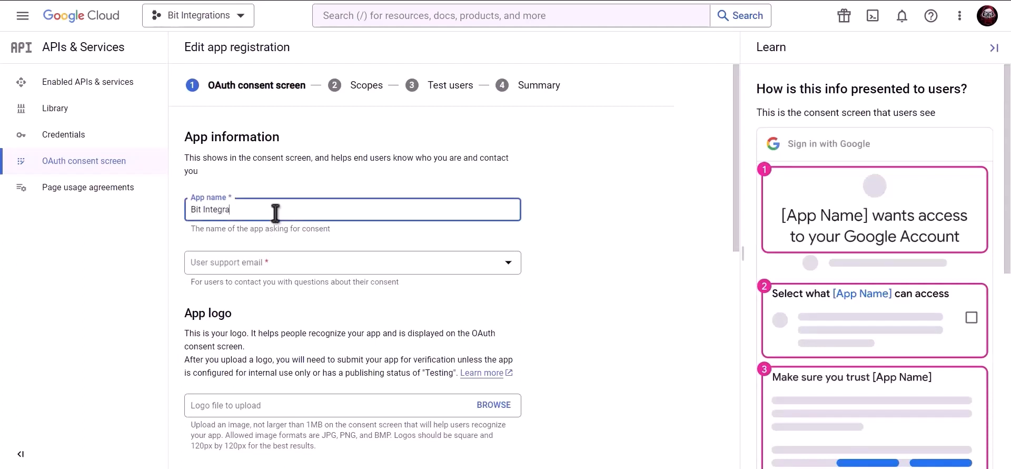
{"action": "left_click", "coordinate": [273, 261]}
{"action": "left_click", "coordinate": [285, 270]}
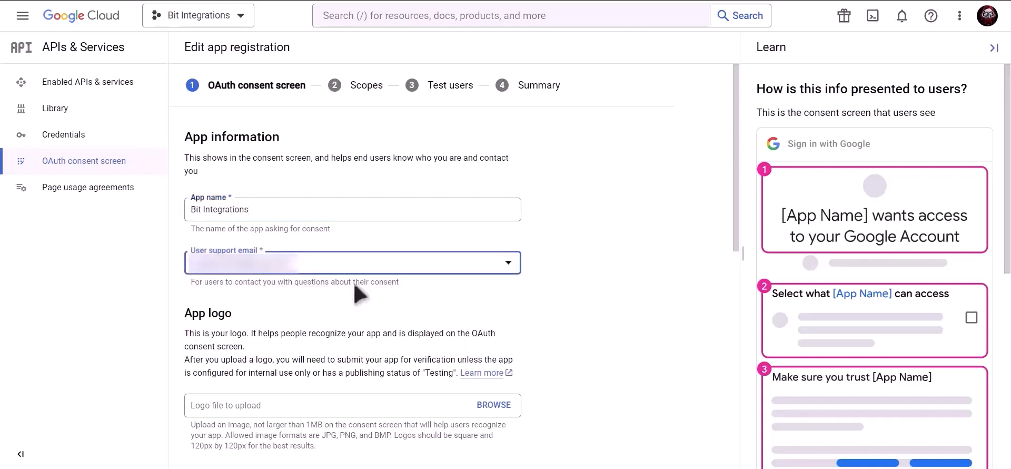
{"action": "scroll", "coordinate": [354, 284], "scroll_direction": "down", "scroll_amount": 9}
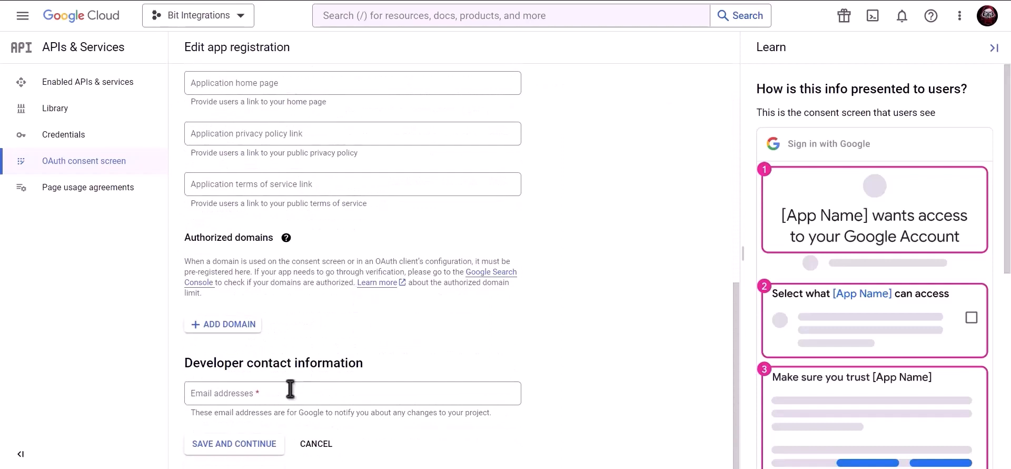
{"action": "left_click", "coordinate": [290, 389]}
{"action": "key", "text": "ctrl+v"}
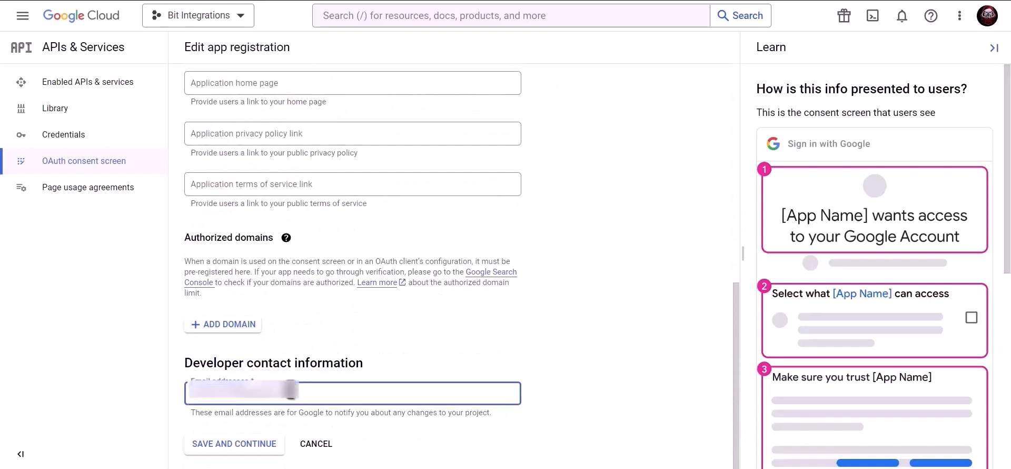
{"action": "left_click", "coordinate": [243, 448]}
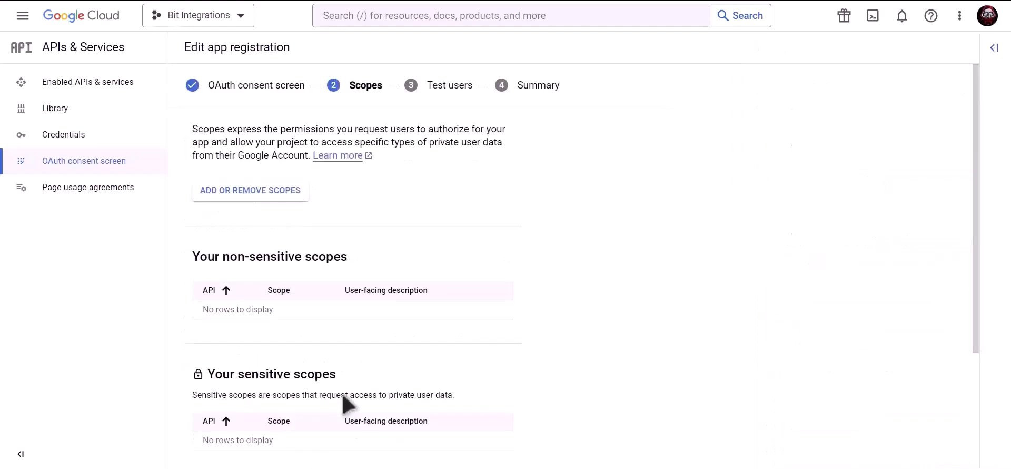
Skip the Scopes and Test users steps and go back to the dashboard.
{"action": "scroll", "coordinate": [345, 403], "scroll_direction": "down", "scroll_amount": 3}
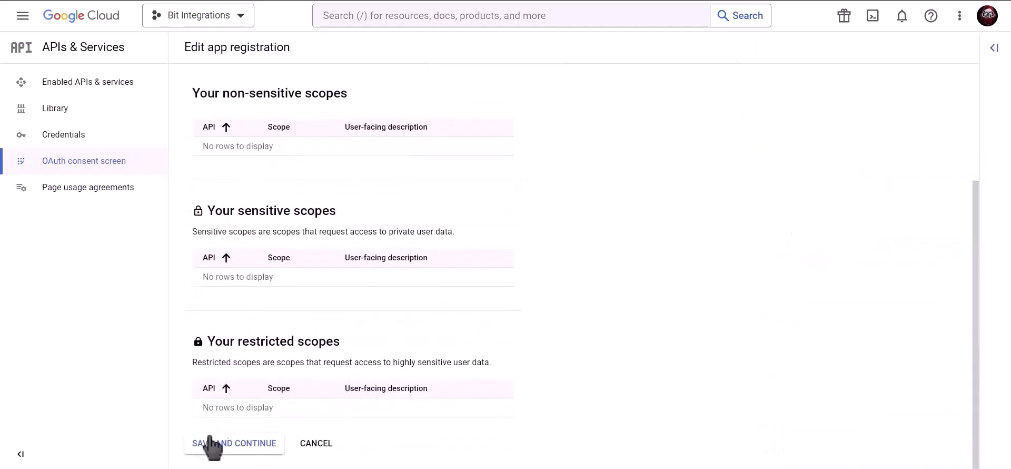
{"action": "left_click", "coordinate": [233, 443]}
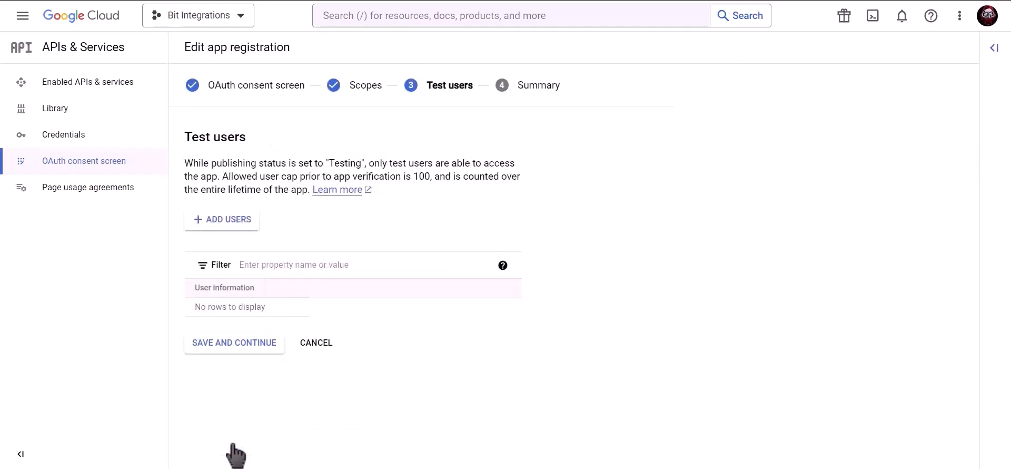
{"action": "left_click", "coordinate": [259, 349]}
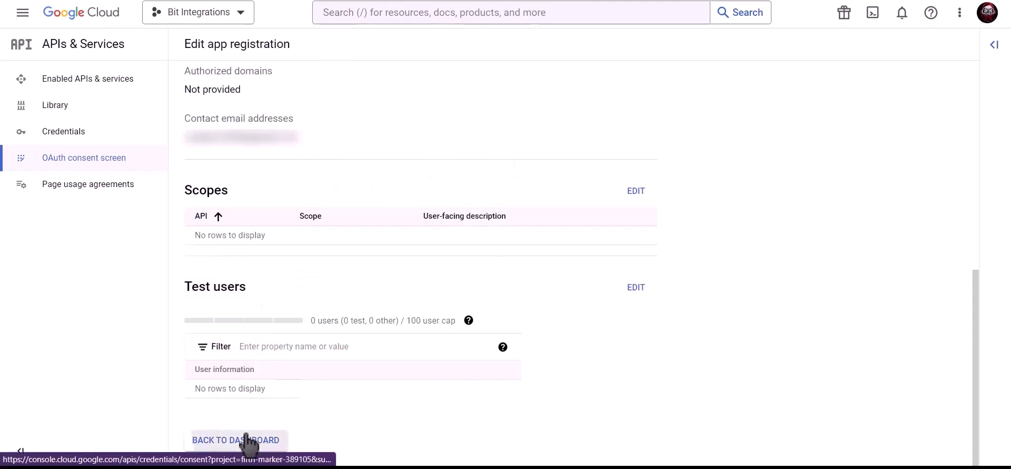
{"action": "left_click", "coordinate": [247, 443]}
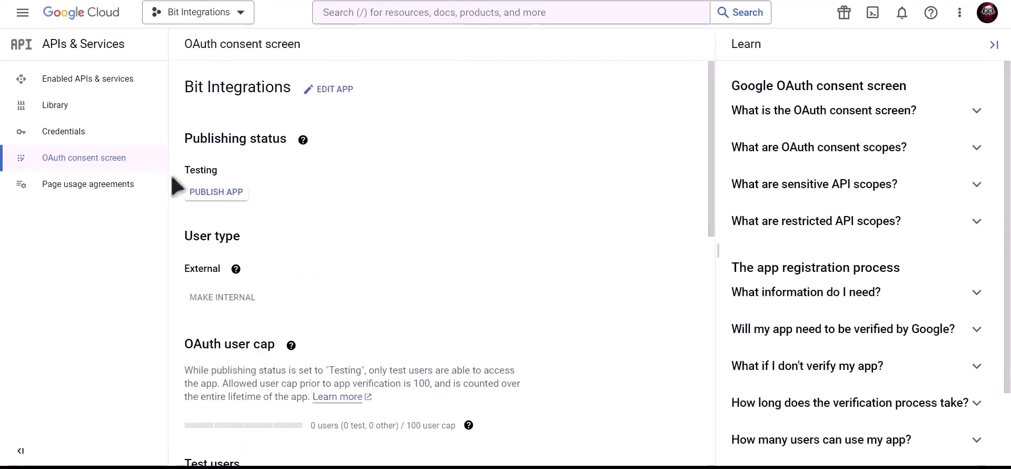
Start a new Web application OAuth client ID named 'Bit Integrations'.
{"action": "left_click", "coordinate": [131, 140]}
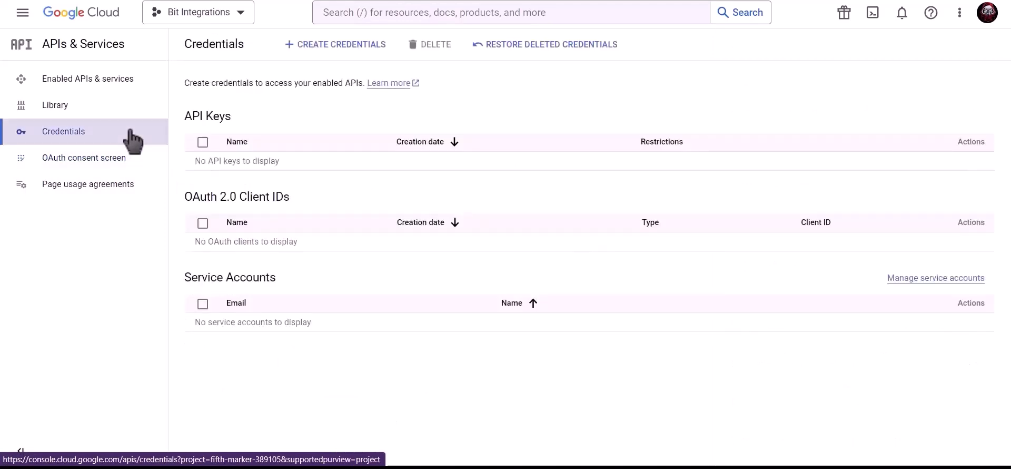
{"action": "left_click", "coordinate": [333, 47]}
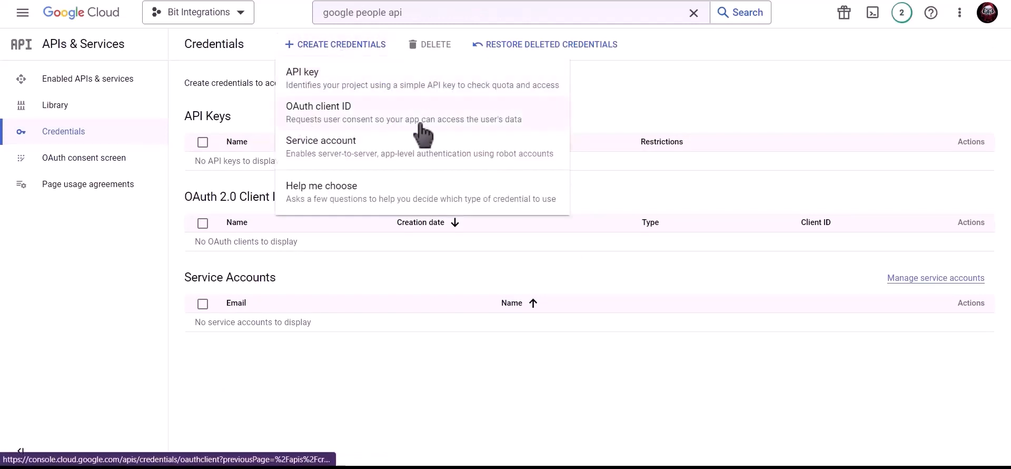
{"action": "left_click", "coordinate": [420, 124]}
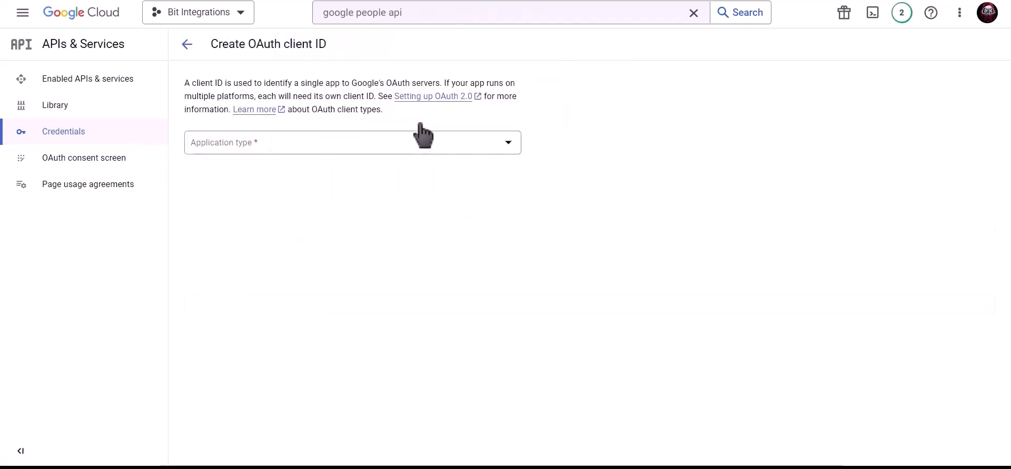
{"action": "left_click", "coordinate": [311, 143]}
{"action": "left_click", "coordinate": [262, 152]}
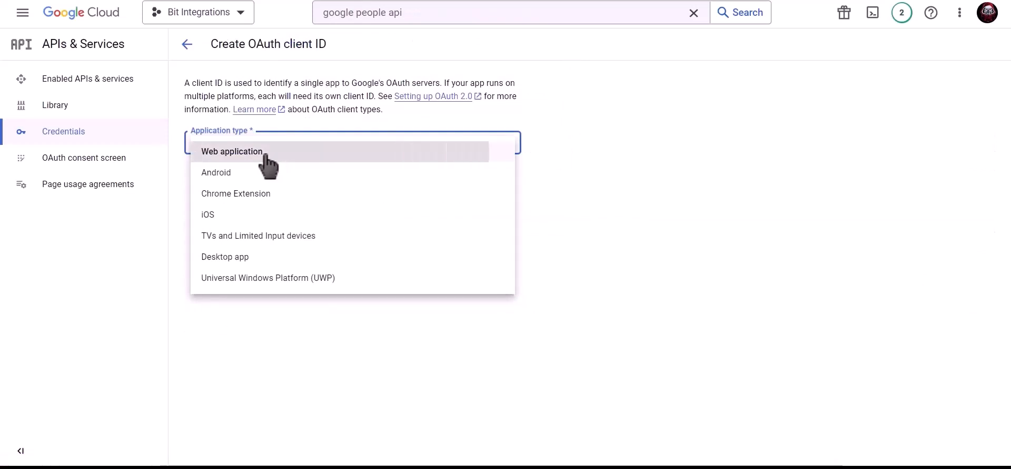
{"action": "left_click", "coordinate": [262, 177]}
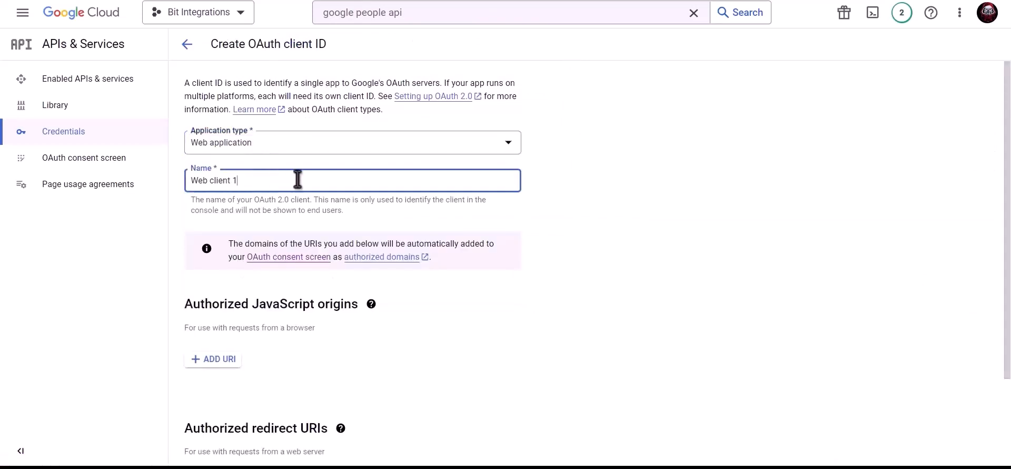
{"action": "key", "text": "ctrl+a"}
{"action": "type", "text": "Bi"}
Add the site's homepage URL from the plugin as an authorized JavaScript origin.
{"action": "scroll", "coordinate": [298, 182], "scroll_direction": "down", "scroll_amount": 2}
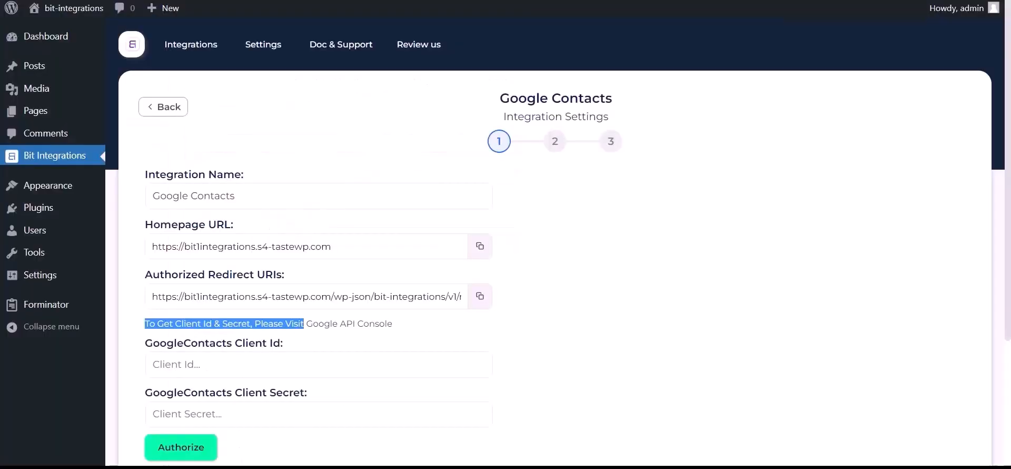
{"action": "left_click", "coordinate": [479, 247]}
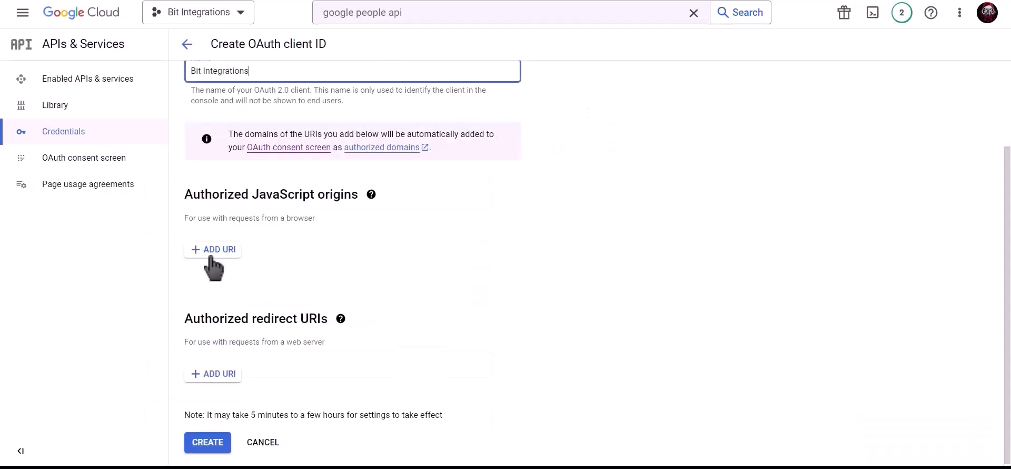
{"action": "left_click", "coordinate": [213, 250]}
{"action": "key", "text": "ctrl+v"}
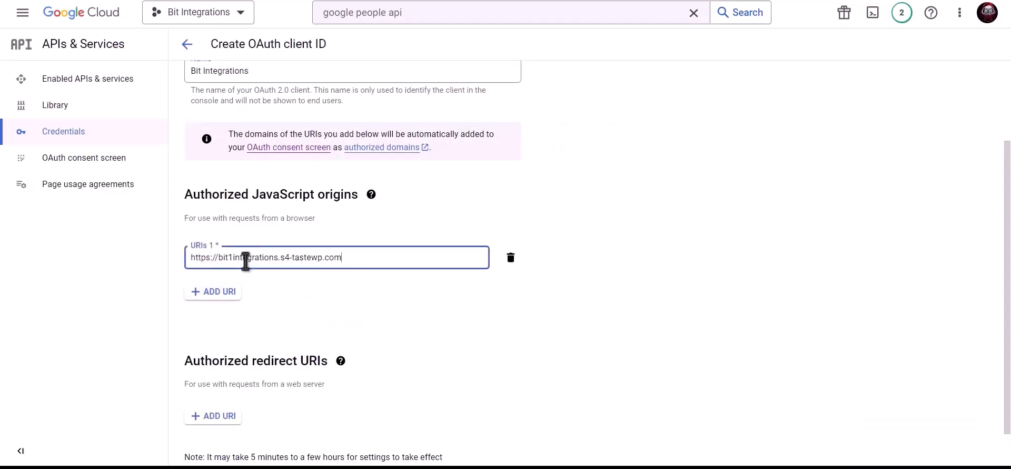
{"action": "left_click", "coordinate": [305, 288]}
{"action": "scroll", "coordinate": [306, 289], "scroll_direction": "down", "scroll_amount": 1}
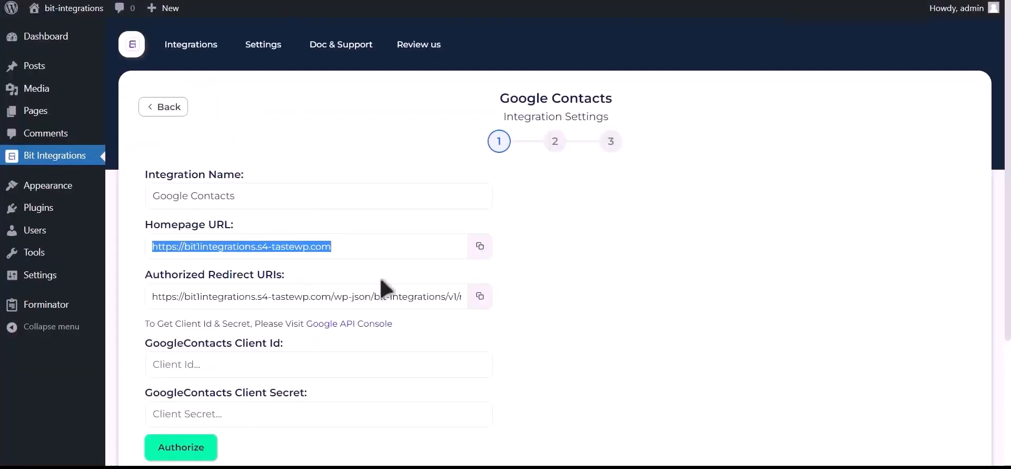
Add the plugin's redirect URL under Authorized redirect URIs and create the OAuth client.
{"action": "left_click", "coordinate": [479, 296]}
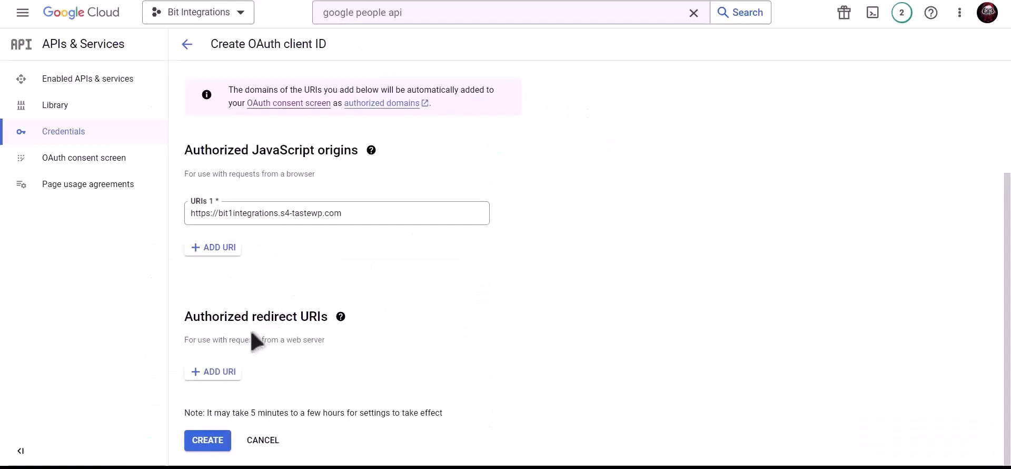
{"action": "left_click", "coordinate": [215, 372]}
{"action": "left_click", "coordinate": [244, 380]}
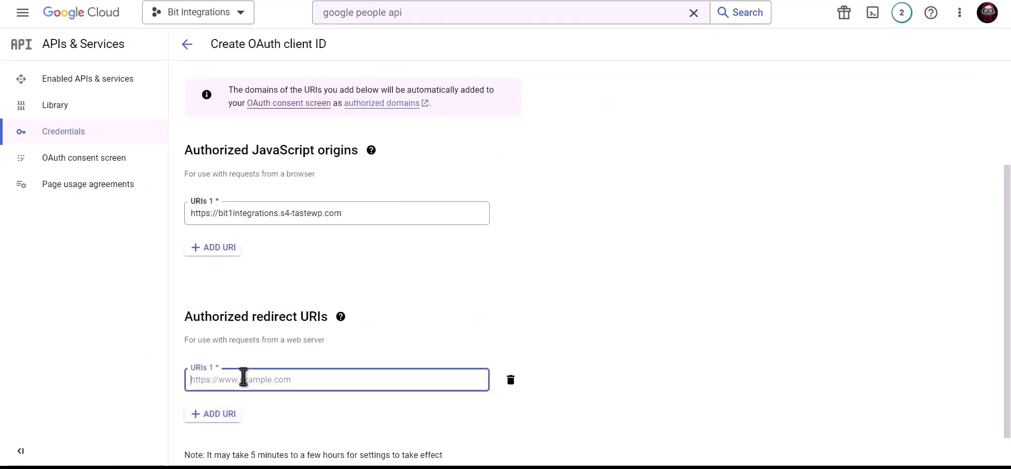
{"action": "key", "text": "ctrl+v"}
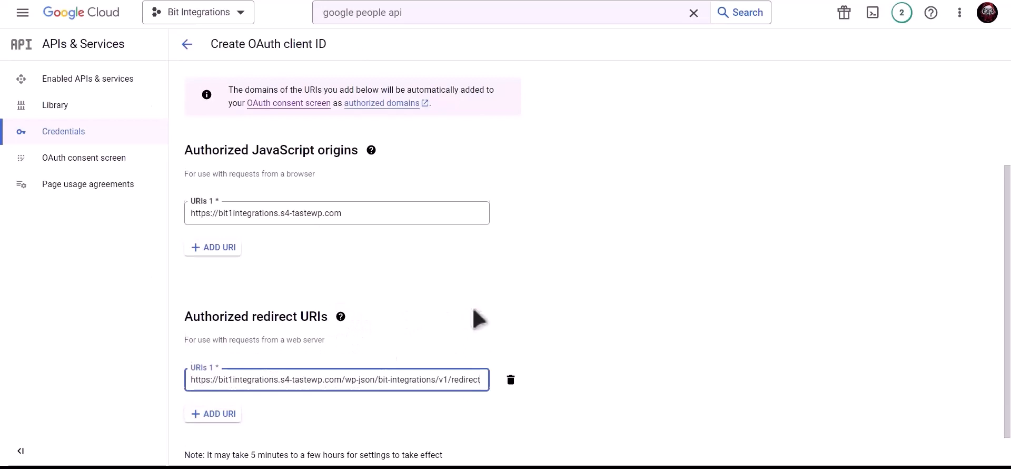
{"action": "scroll", "coordinate": [478, 318], "scroll_direction": "down", "scroll_amount": 1}
{"action": "left_click", "coordinate": [217, 440]}
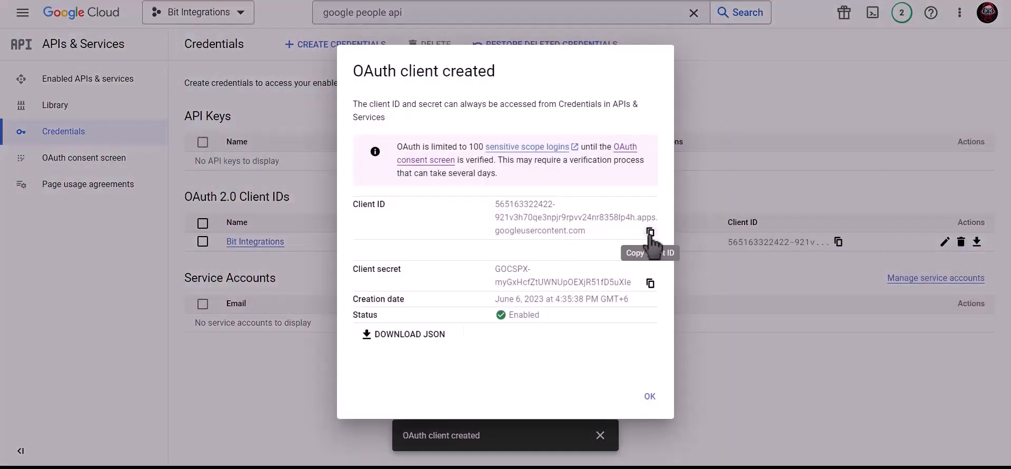
Copy the Client ID and client secret from Google's dialog into Bit Integrations' matching fields.
{"action": "left_click", "coordinate": [651, 231]}
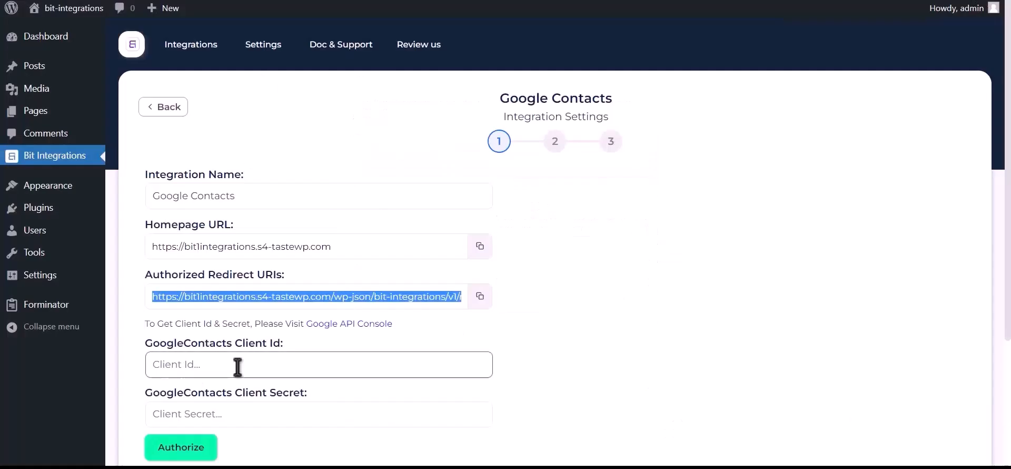
{"action": "left_click", "coordinate": [244, 367]}
{"action": "key", "text": "ctrl+v"}
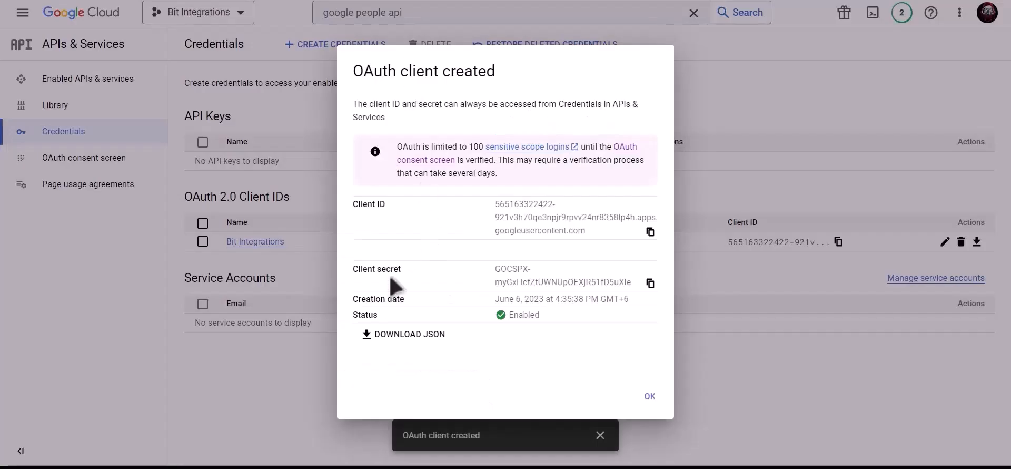
{"action": "left_click", "coordinate": [651, 283]}
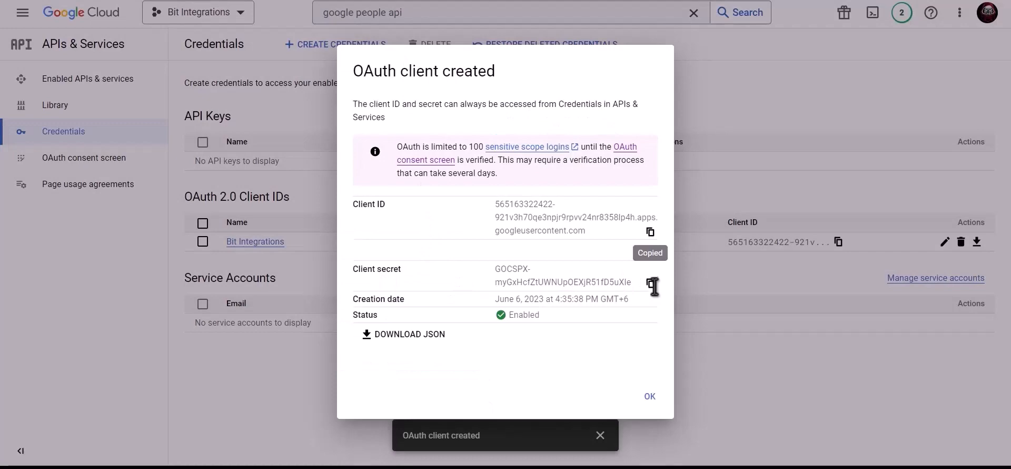
{"action": "left_click", "coordinate": [653, 285]}
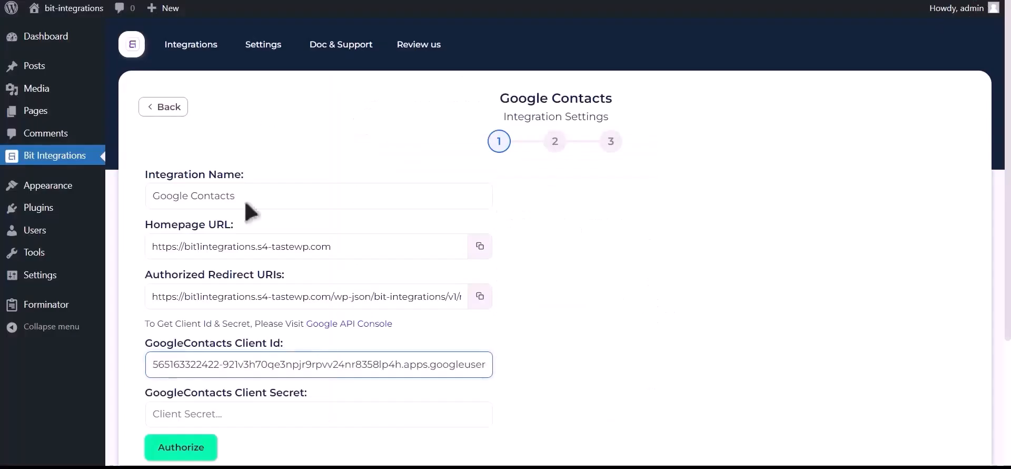
{"action": "left_click", "coordinate": [219, 413]}
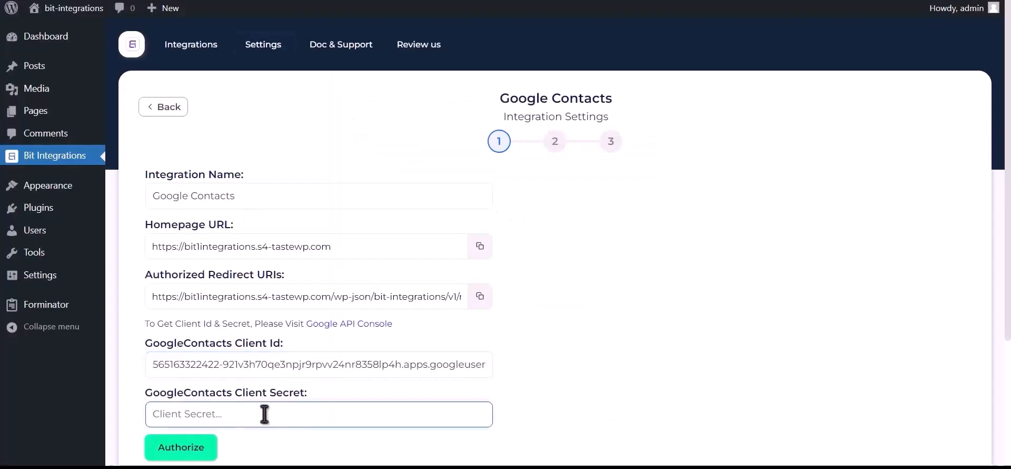
{"action": "key", "text": "ctrl+v"}
Authorize with the Google account, proceed past the unverified-app warning, and allow contacts access.
{"action": "left_click", "coordinate": [189, 449]}
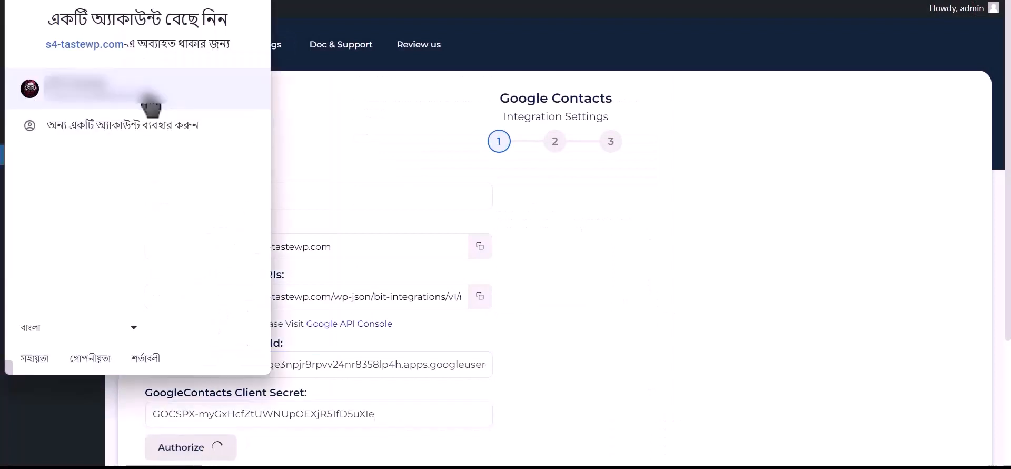
{"action": "left_click", "coordinate": [151, 103]}
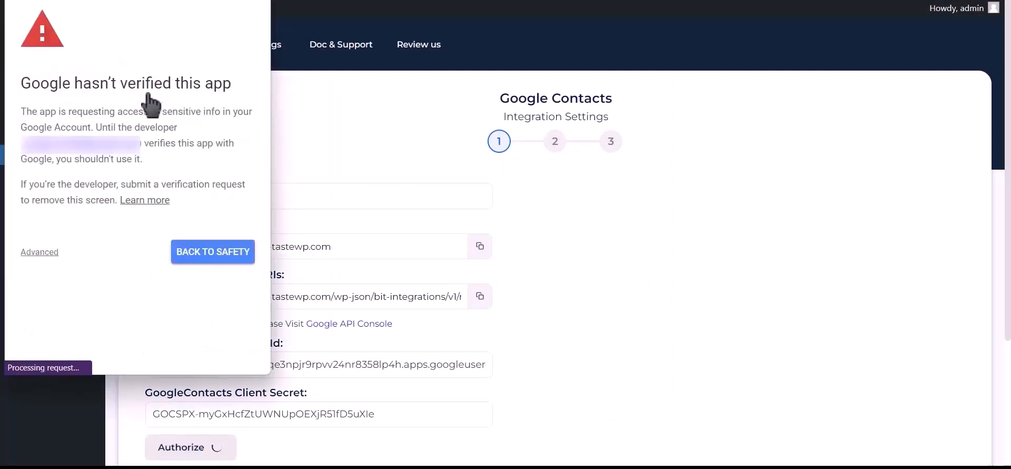
{"action": "left_click", "coordinate": [40, 253]}
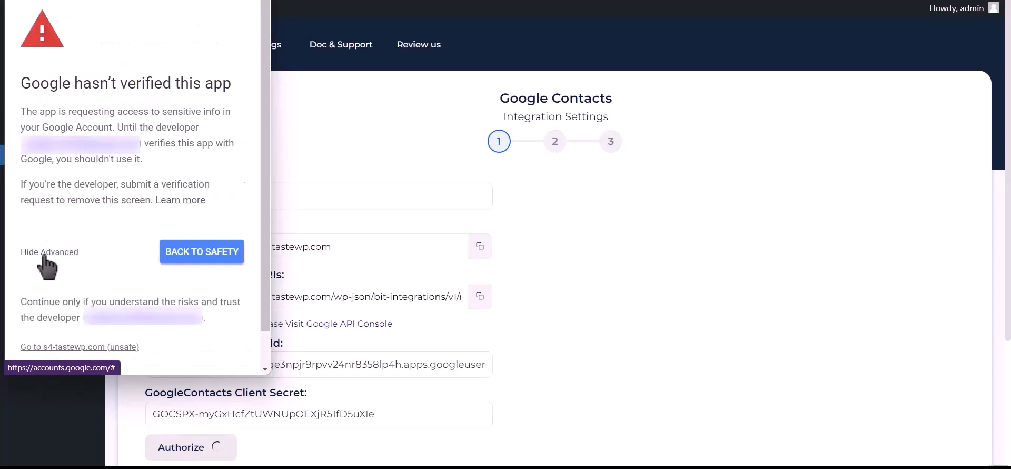
{"action": "left_click", "coordinate": [105, 348]}
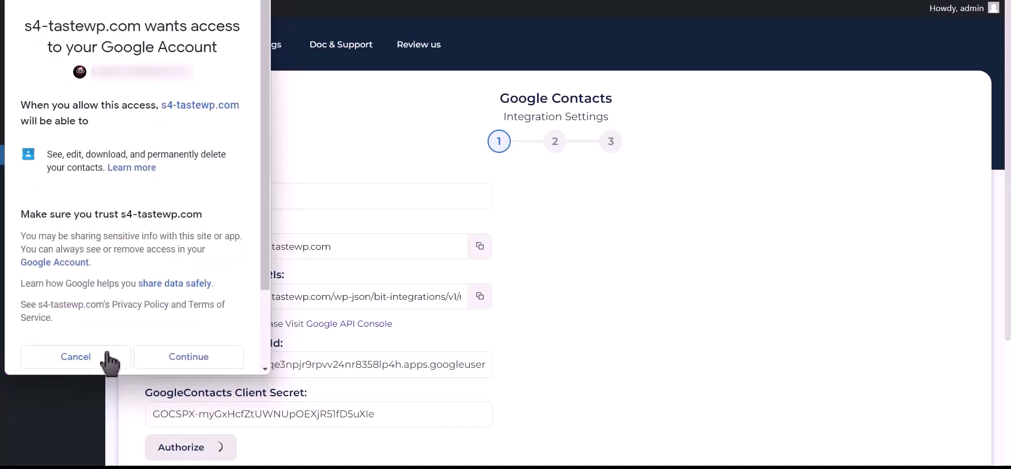
{"action": "left_click", "coordinate": [189, 367]}
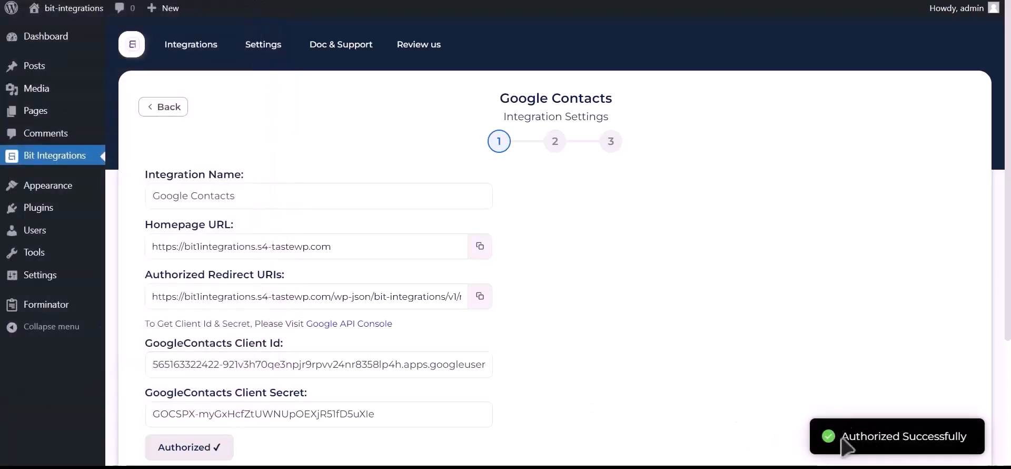
{"action": "left_click_drag", "start_coordinate": [842, 439], "coordinate": [965, 435]}
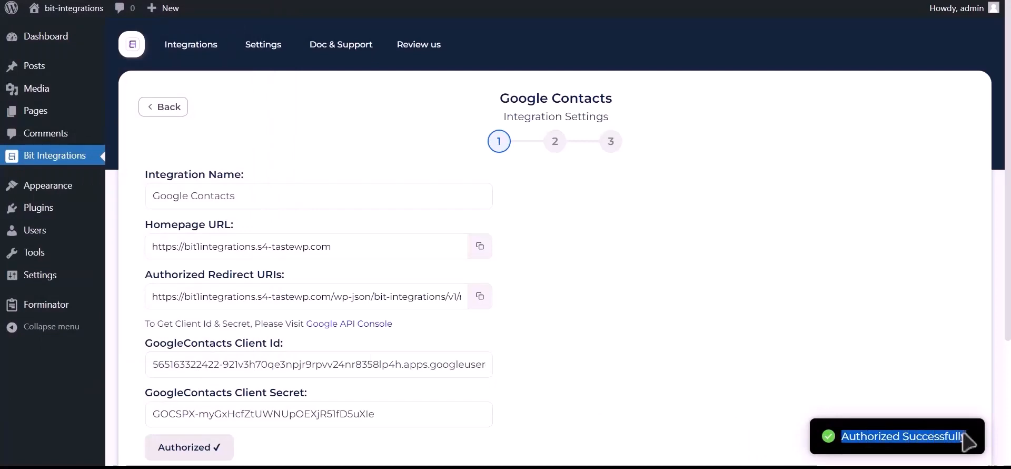
{"action": "scroll", "coordinate": [789, 424], "scroll_direction": "down", "scroll_amount": 3}
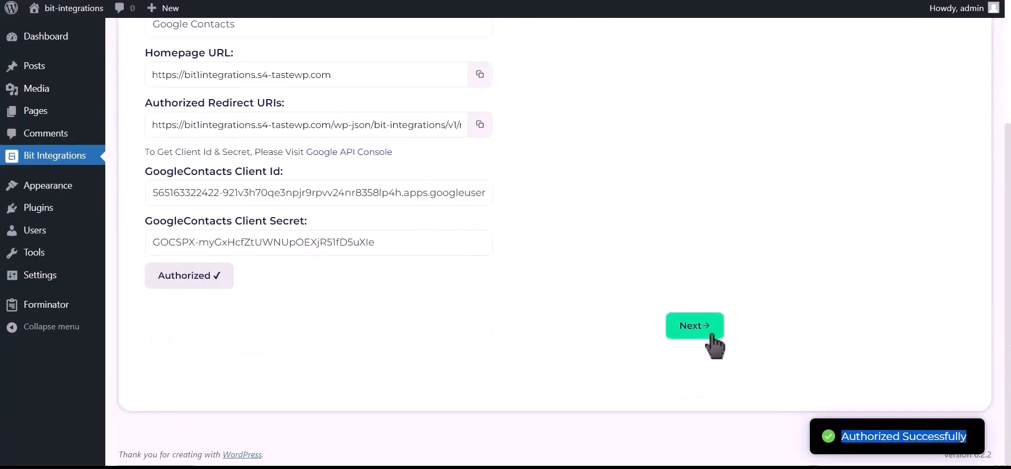
Move to field mapping and choose 'Create a contact' as the action.
{"action": "left_click", "coordinate": [709, 338]}
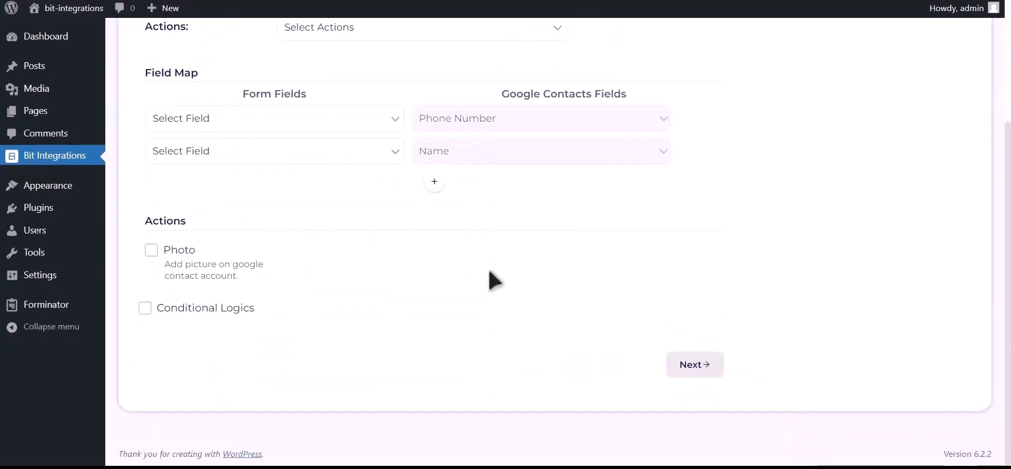
{"action": "scroll", "coordinate": [400, 184], "scroll_direction": "up", "scroll_amount": 2}
{"action": "left_click", "coordinate": [402, 143]}
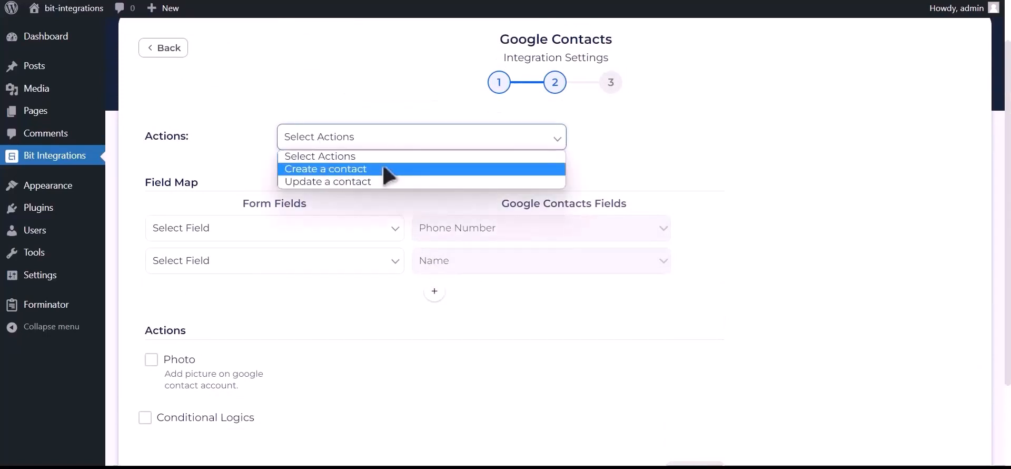
{"action": "left_click", "coordinate": [387, 169]}
Map Phone Number-1 to Phone Number, Name-1 to Name, and Email Address-1 to email.
{"action": "left_click", "coordinate": [257, 231]}
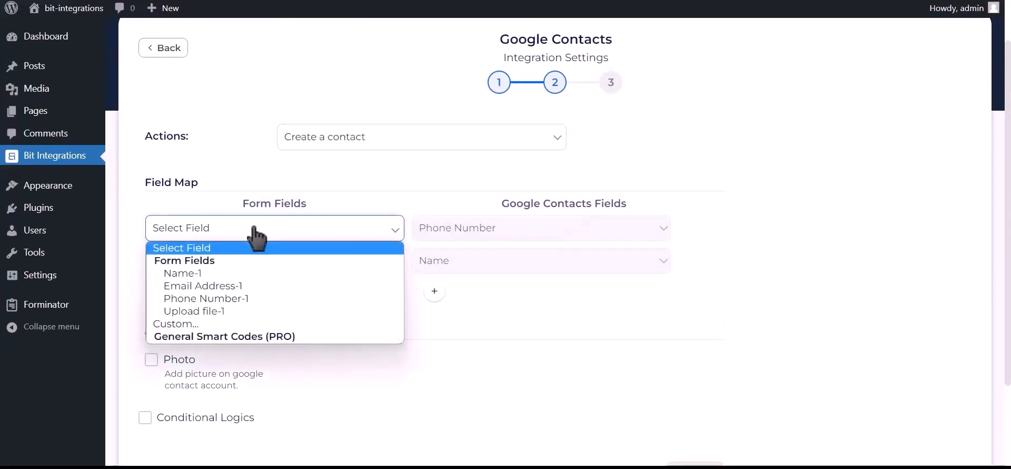
{"action": "left_click", "coordinate": [248, 300]}
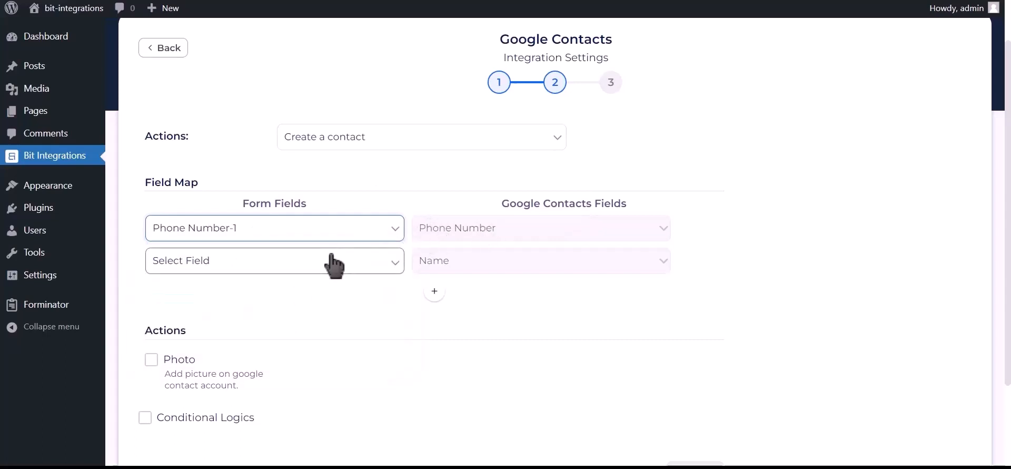
{"action": "left_click", "coordinate": [333, 263]}
{"action": "left_click", "coordinate": [262, 305]}
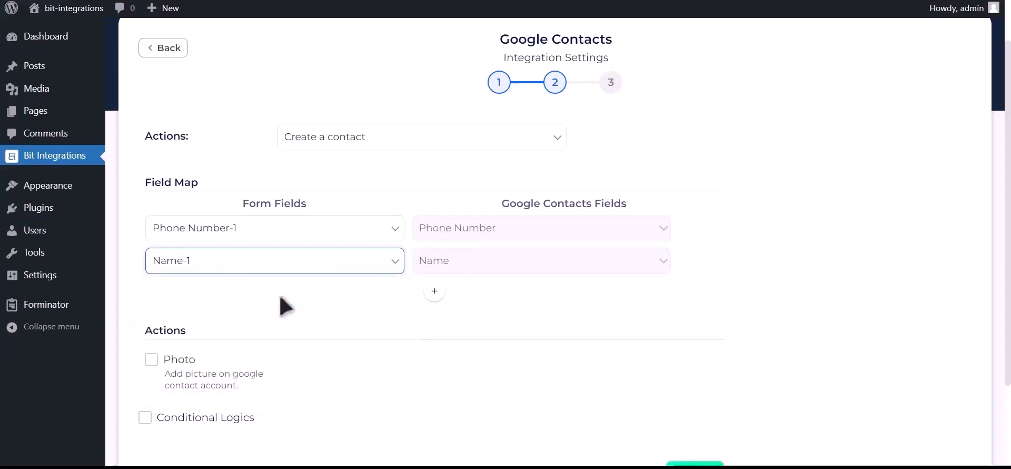
{"action": "left_click", "coordinate": [434, 290]}
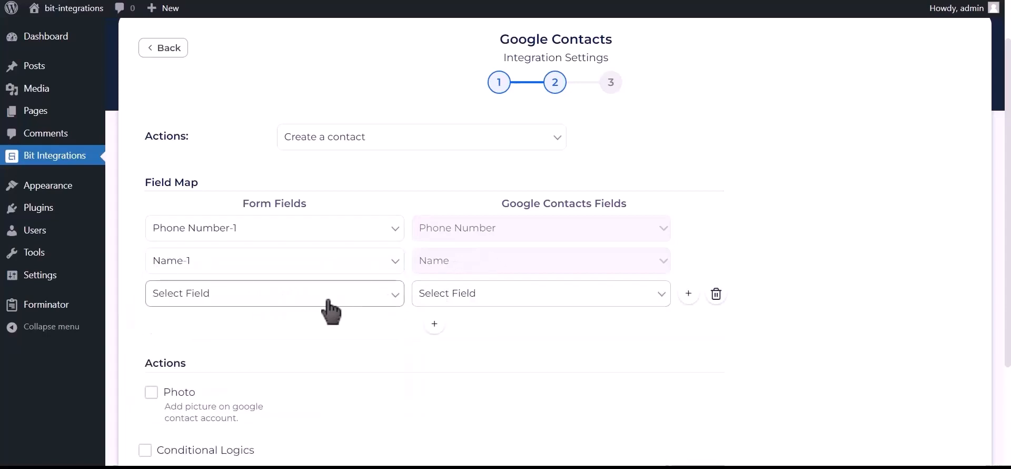
{"action": "left_click", "coordinate": [308, 302]}
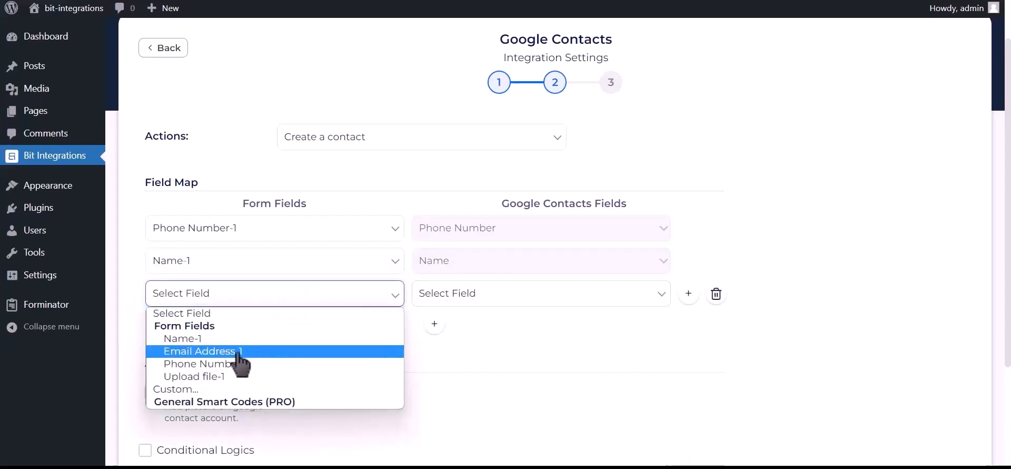
{"action": "left_click", "coordinate": [236, 352]}
{"action": "left_click", "coordinate": [484, 298]}
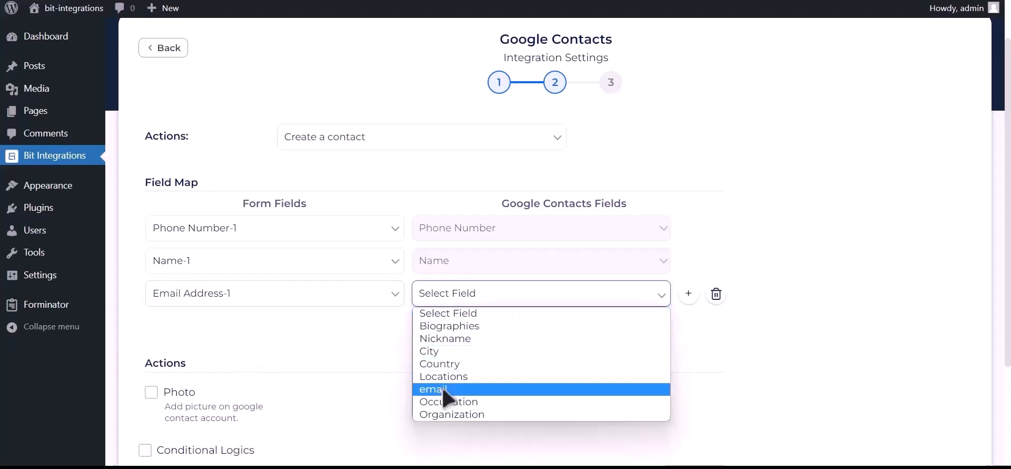
{"action": "left_click", "coordinate": [445, 389]}
{"action": "scroll", "coordinate": [408, 353], "scroll_direction": "down", "scroll_amount": 2}
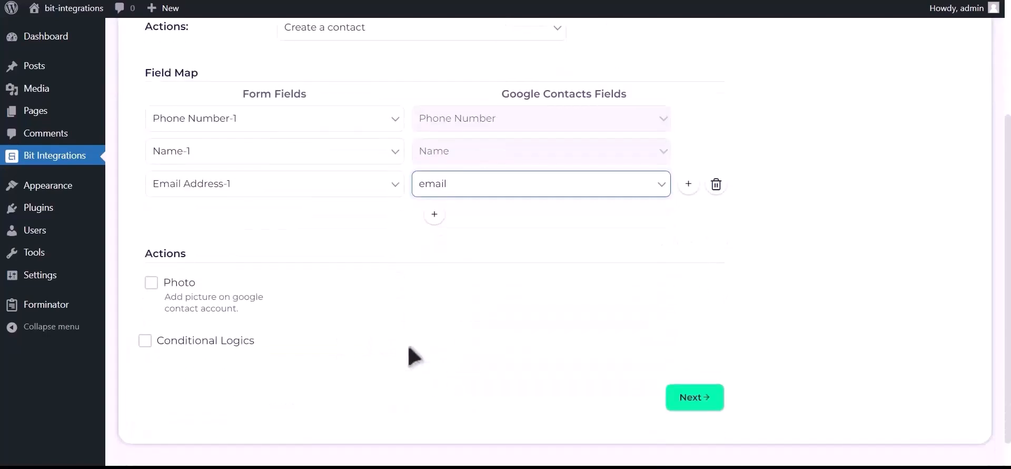
Enable the Photo action with Upload file-1 as the contact's picture source.
{"action": "left_click", "coordinate": [151, 284]}
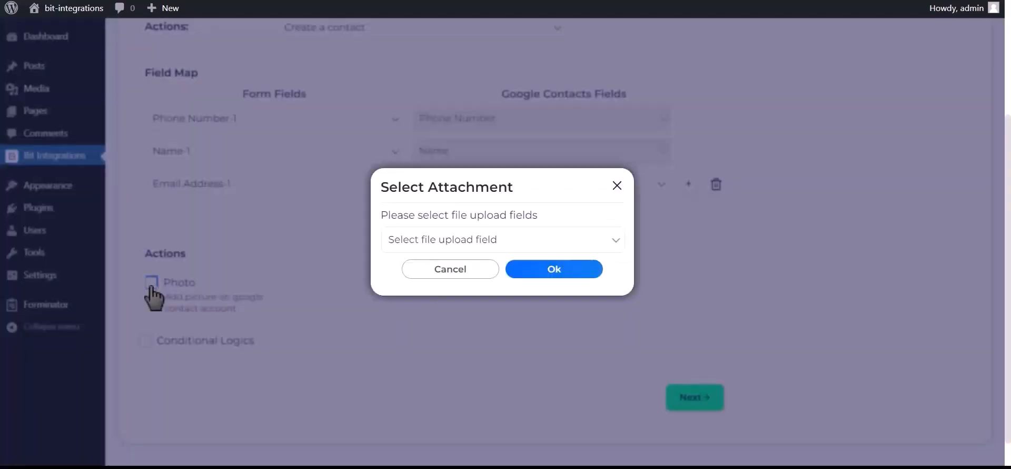
{"action": "left_click", "coordinate": [501, 240]}
{"action": "left_click", "coordinate": [432, 271]}
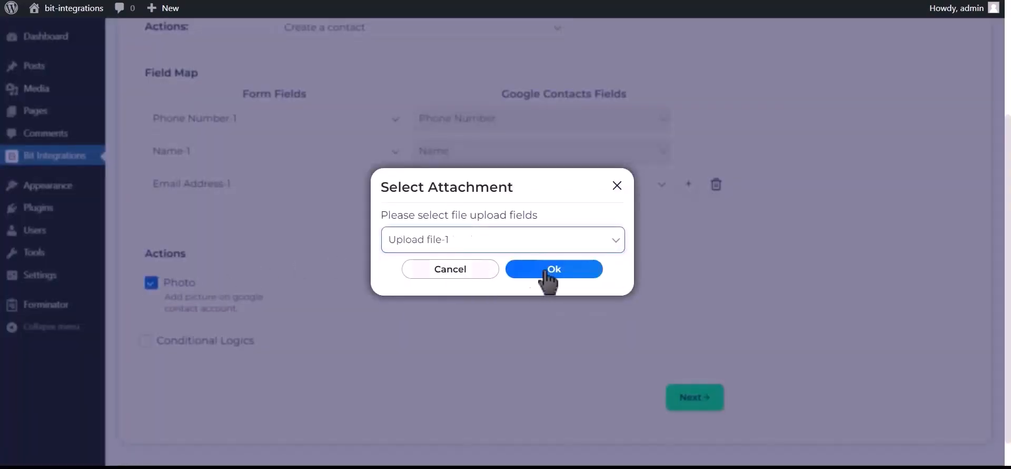
{"action": "left_click", "coordinate": [564, 271]}
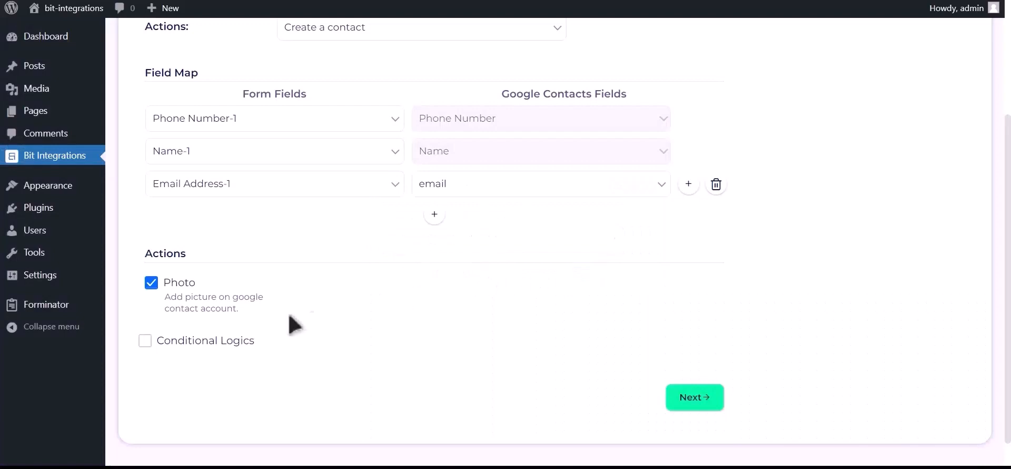
Leave conditional logic switched off, then finish and save the integration.
{"action": "left_click", "coordinate": [217, 343]}
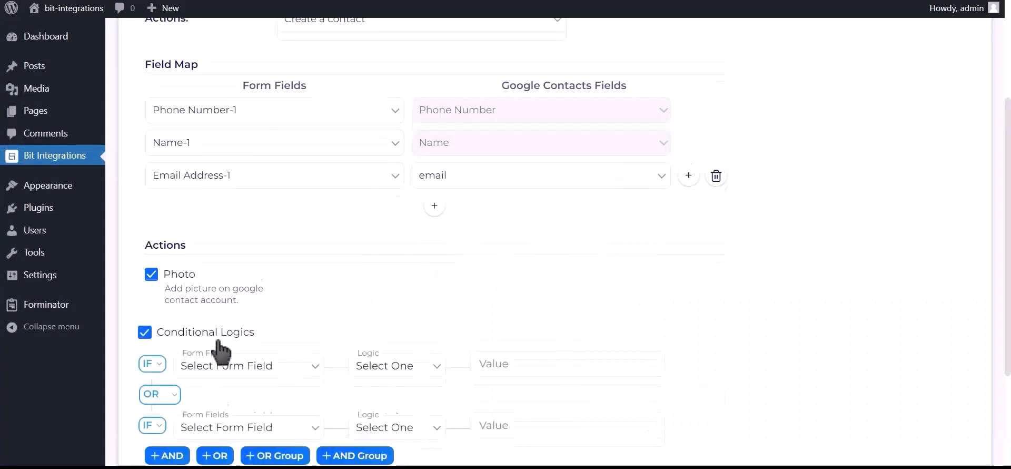
{"action": "scroll", "coordinate": [219, 301], "scroll_direction": "down", "scroll_amount": 2}
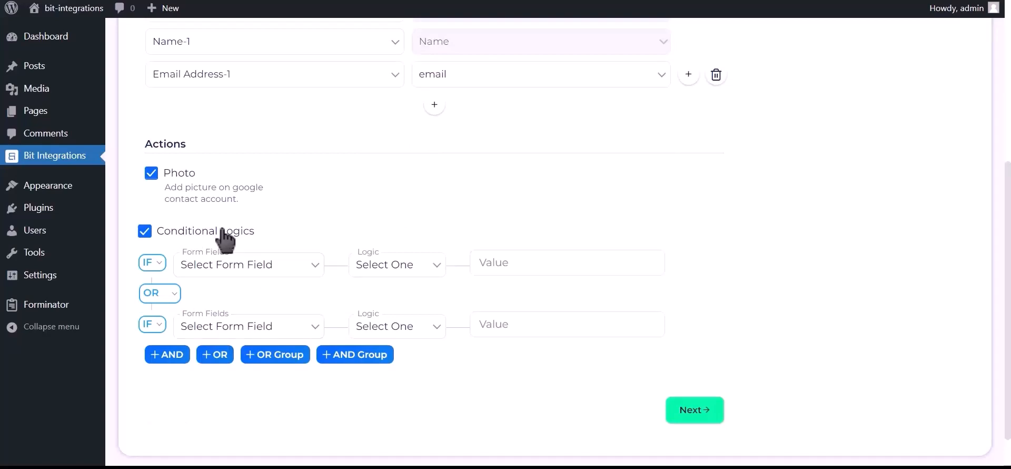
{"action": "left_click", "coordinate": [223, 230]}
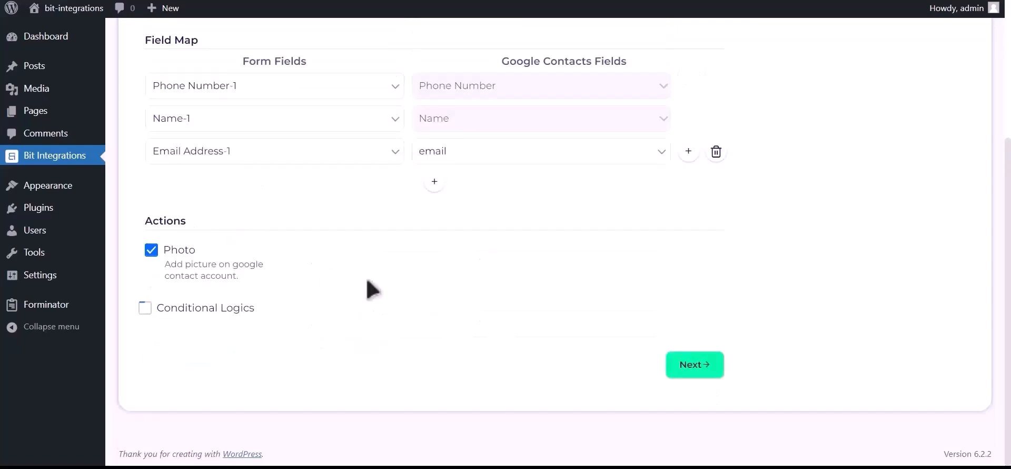
{"action": "left_click", "coordinate": [702, 368]}
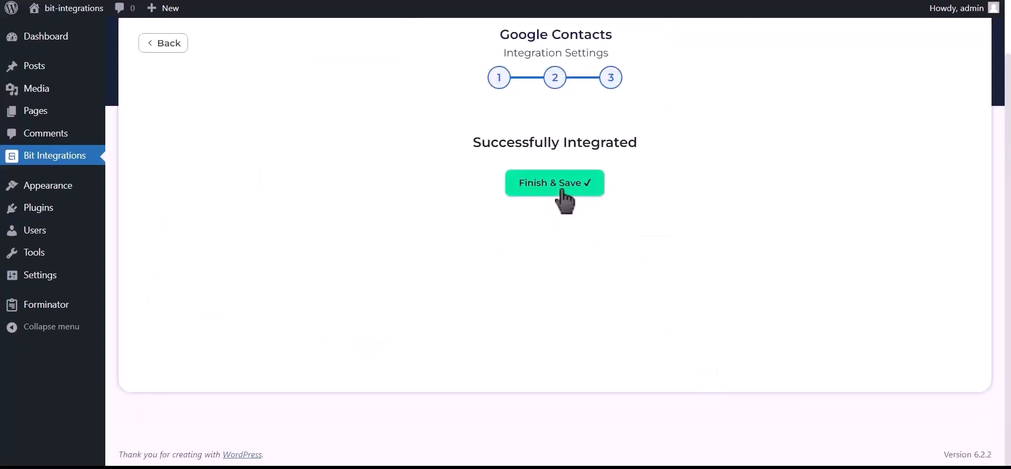
{"action": "left_click", "coordinate": [562, 185]}
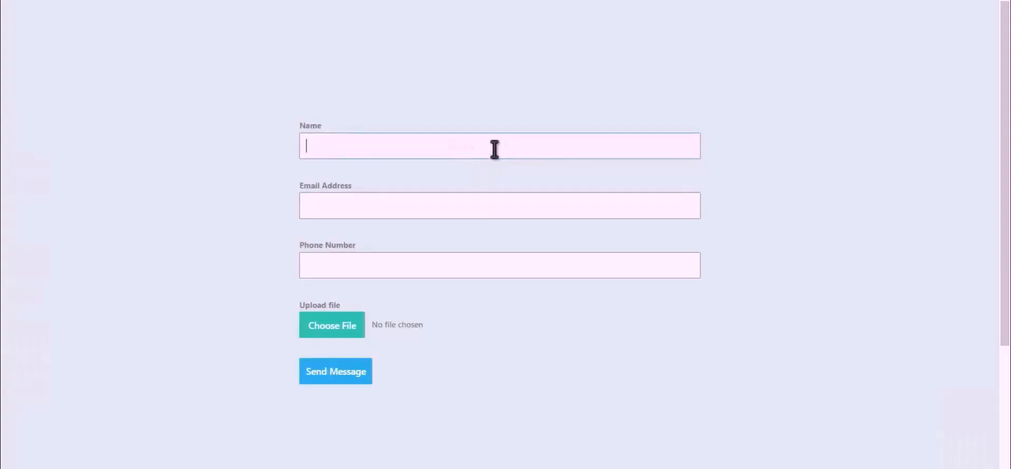
Fill the form with the name Bit Integrations, a test e-mail address and a phone number.
{"action": "type", "text": "it Integrations"}
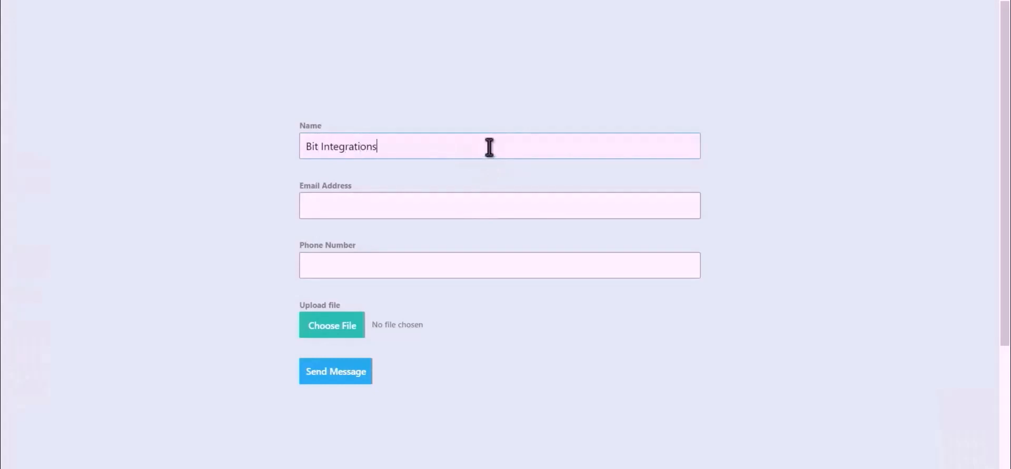
{"action": "left_click", "coordinate": [490, 201]}
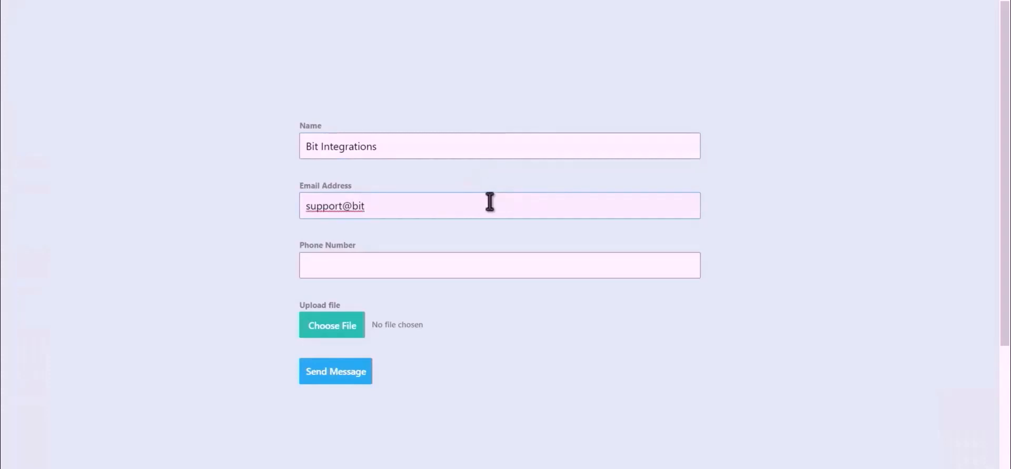
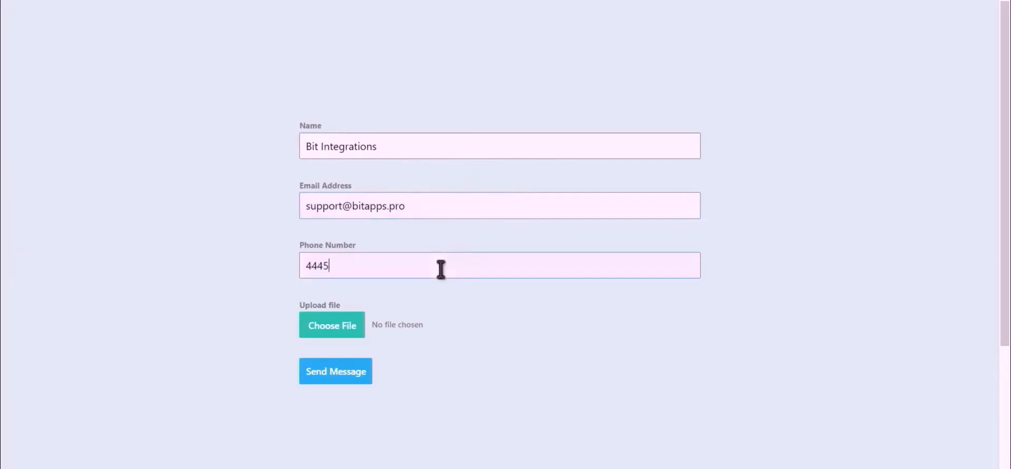
Attach Bit Integrations.png as the photo and send the form entry.
{"action": "left_click", "coordinate": [318, 335]}
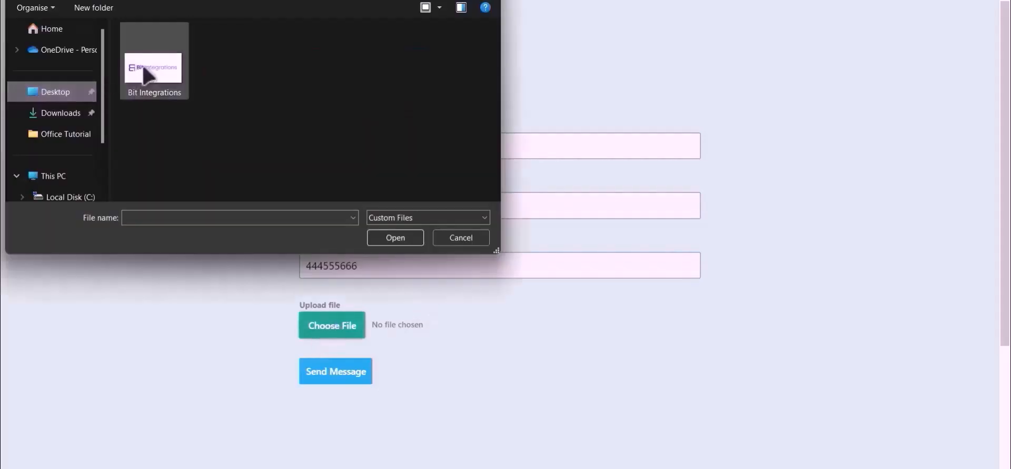
{"action": "double_click", "coordinate": [150, 74]}
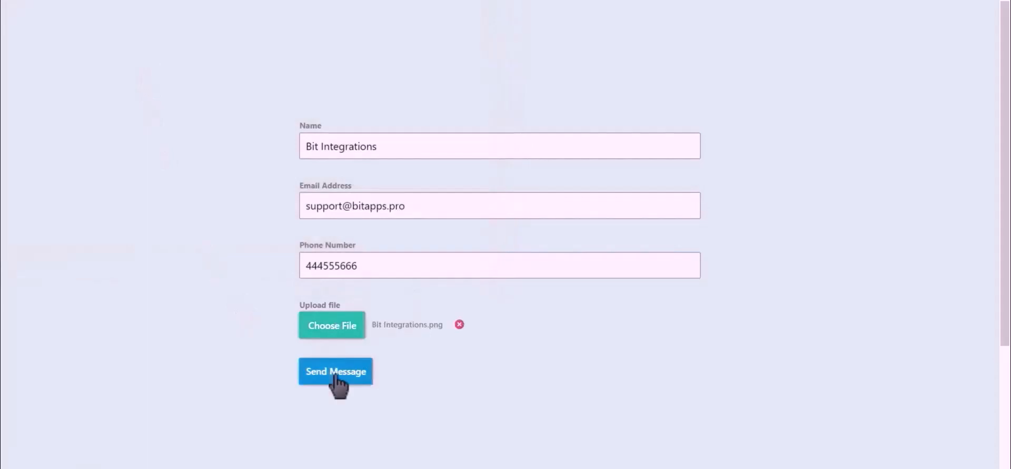
{"action": "left_click", "coordinate": [336, 375]}
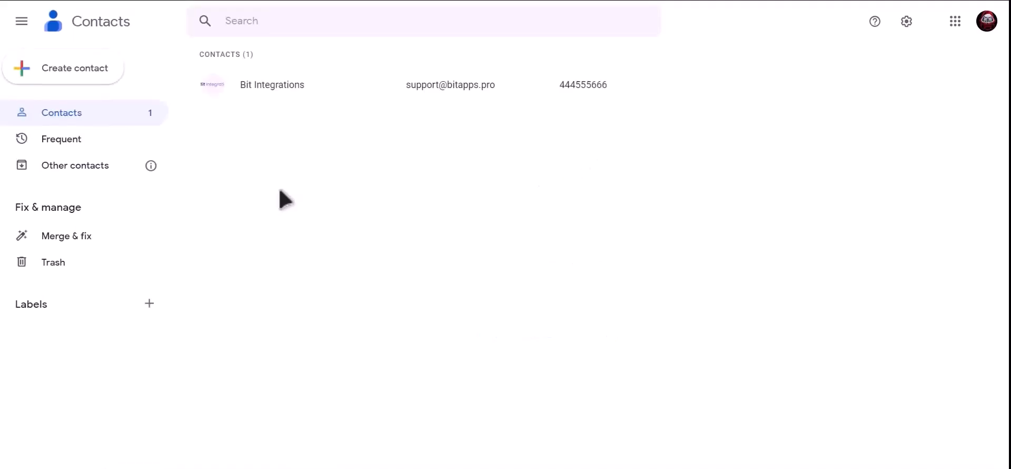
Open the Bit Integrations contact in Google Contacts to view its photo, e-mail and phone.
{"action": "left_click", "coordinate": [316, 84]}
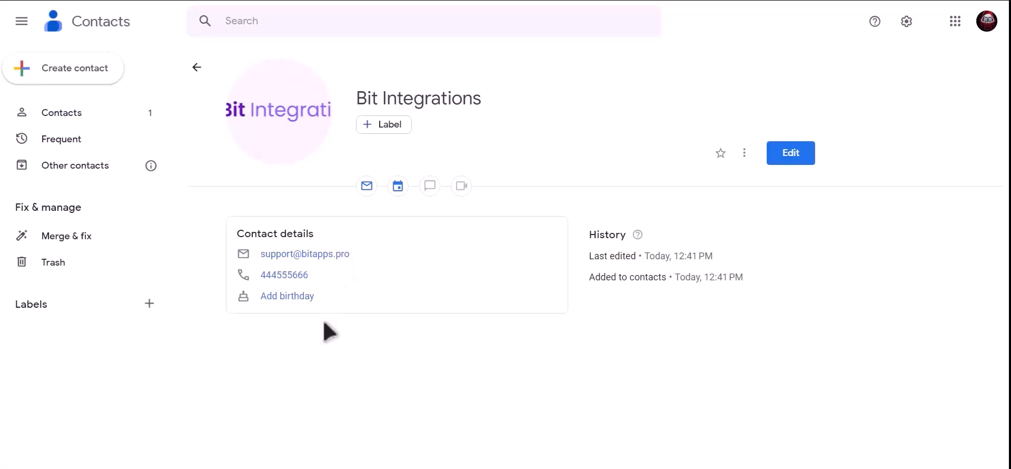